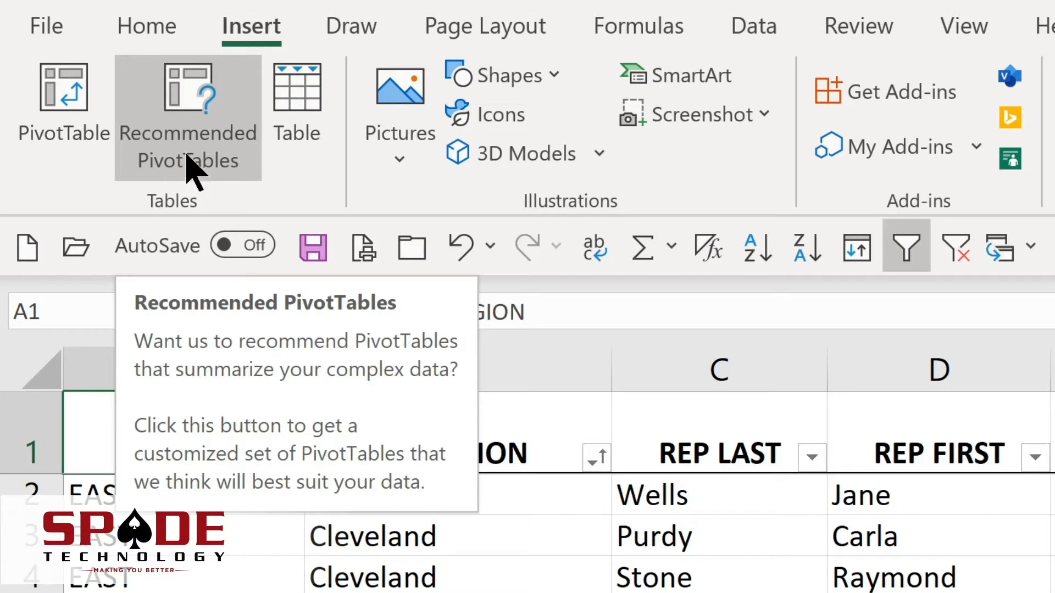
Create a PivotTable from 'Sales Tracking'!$A$1:$J$77 on a new worksheet, with REGION as rows and TOTALS as summed values
left_click(64, 148)
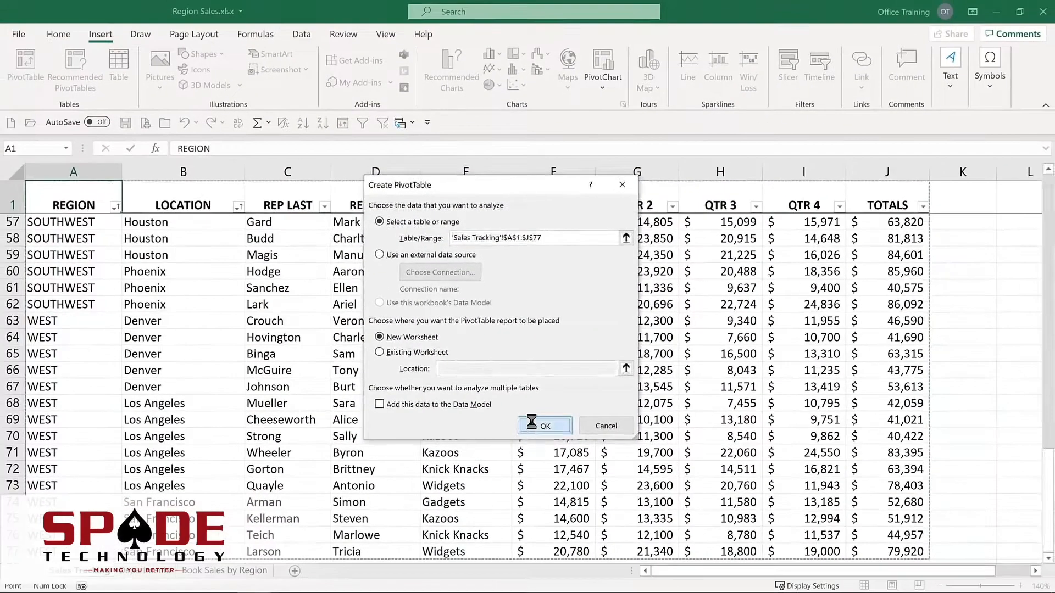
left_click(560, 495)
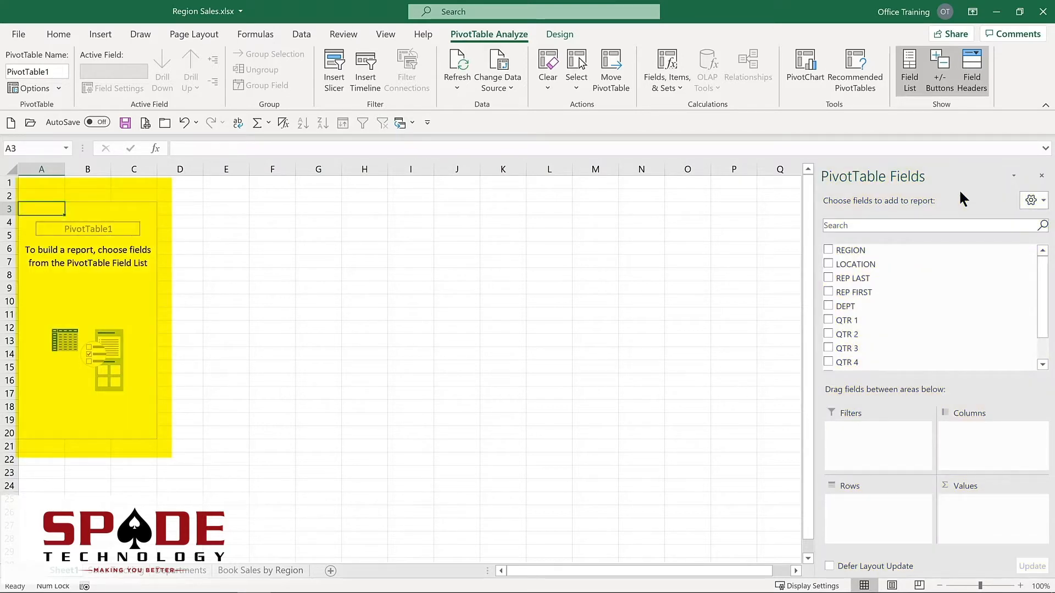
left_click(828, 250)
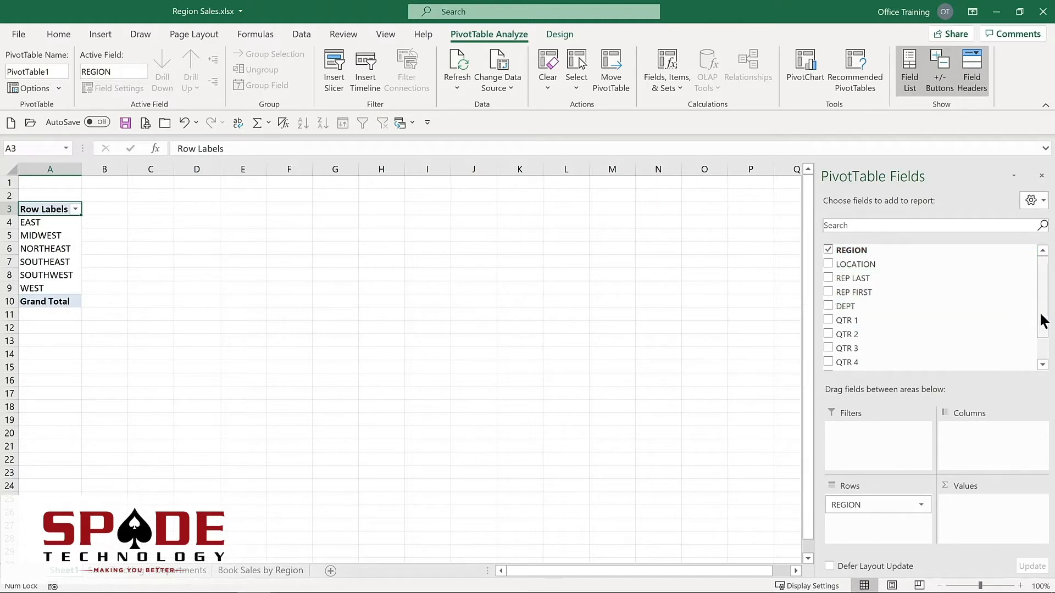
left_click_drag(1039, 330, 1043, 357)
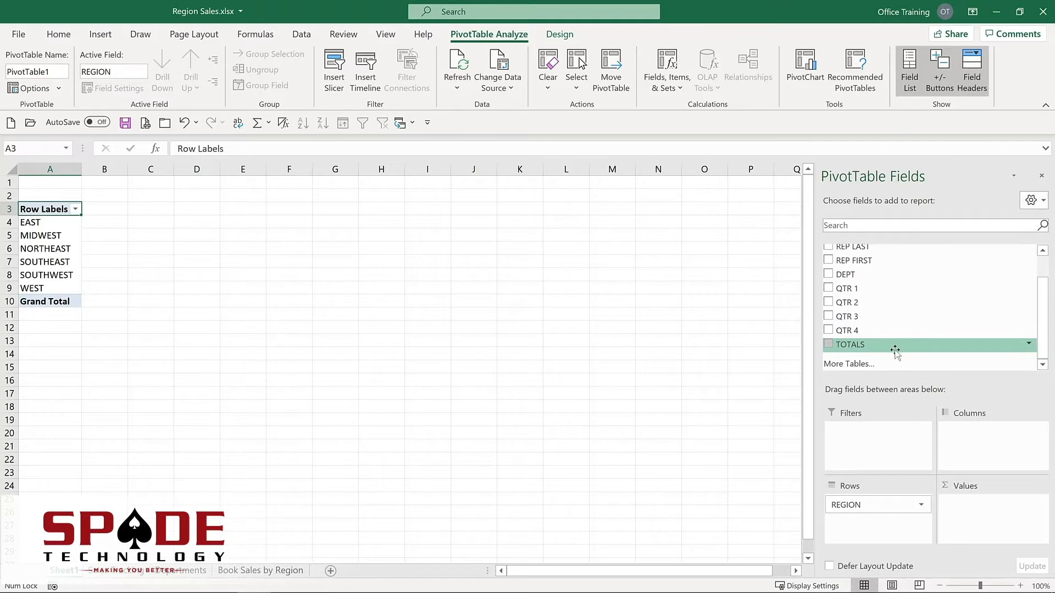
left_click(829, 345)
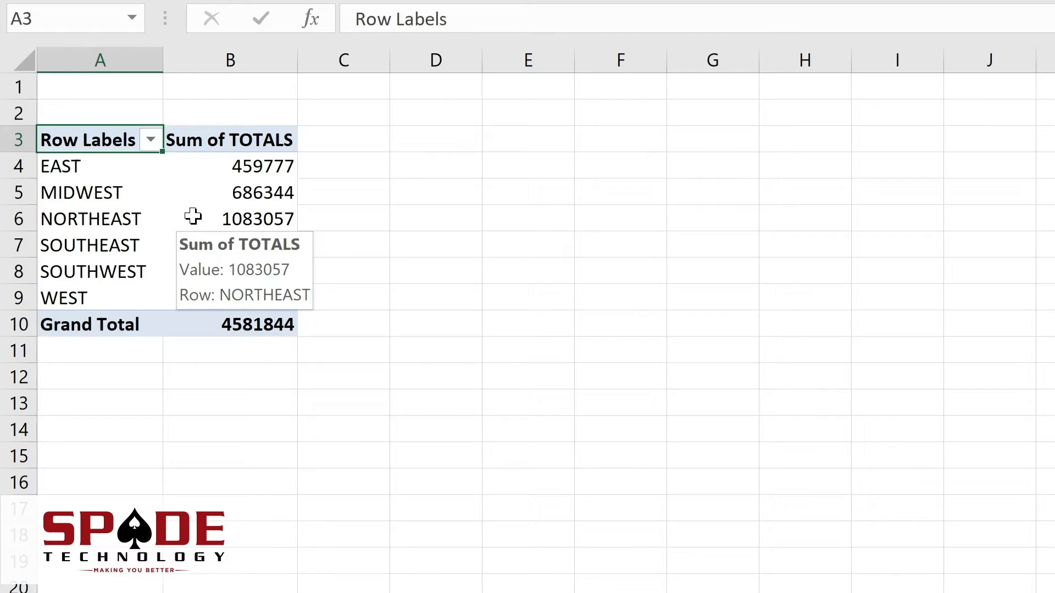
Format the PivotTable's Sum of TOTALS values as Currency with the $ symbol and 0 decimal places
right_click(193, 216)
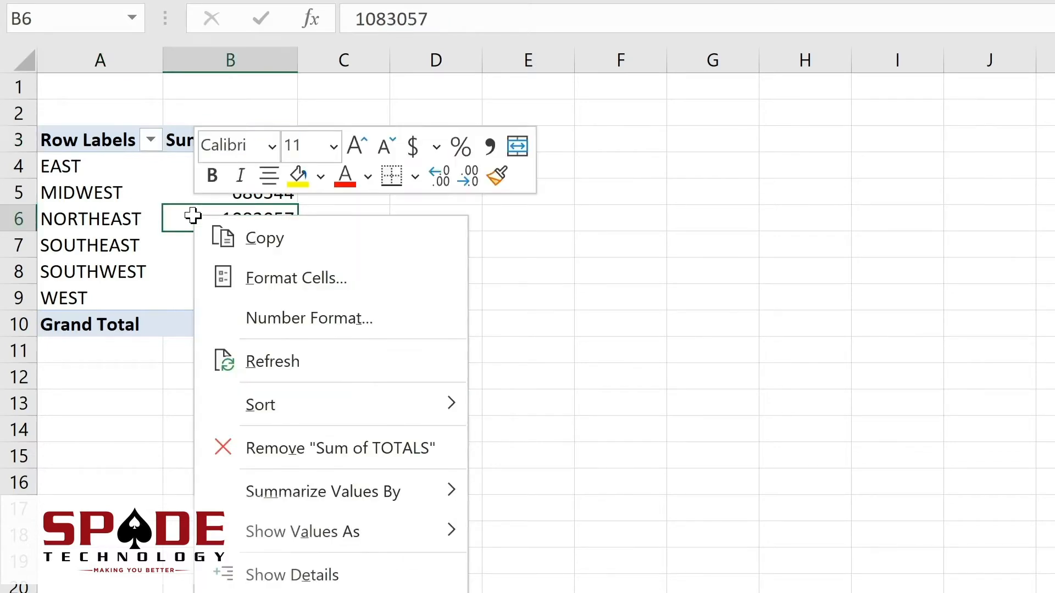
left_click(261, 320)
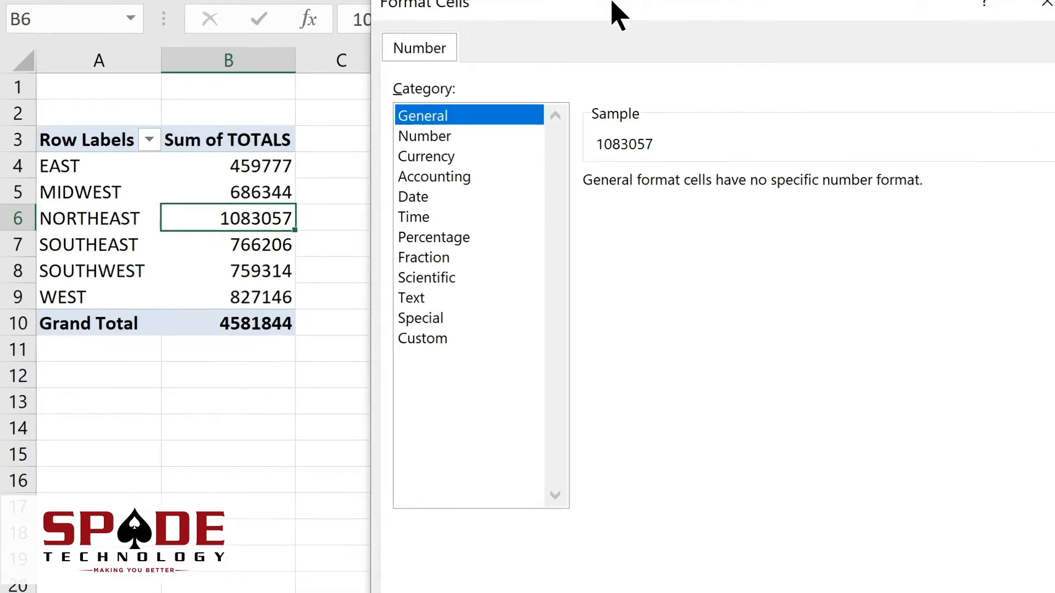
left_click(291, 145)
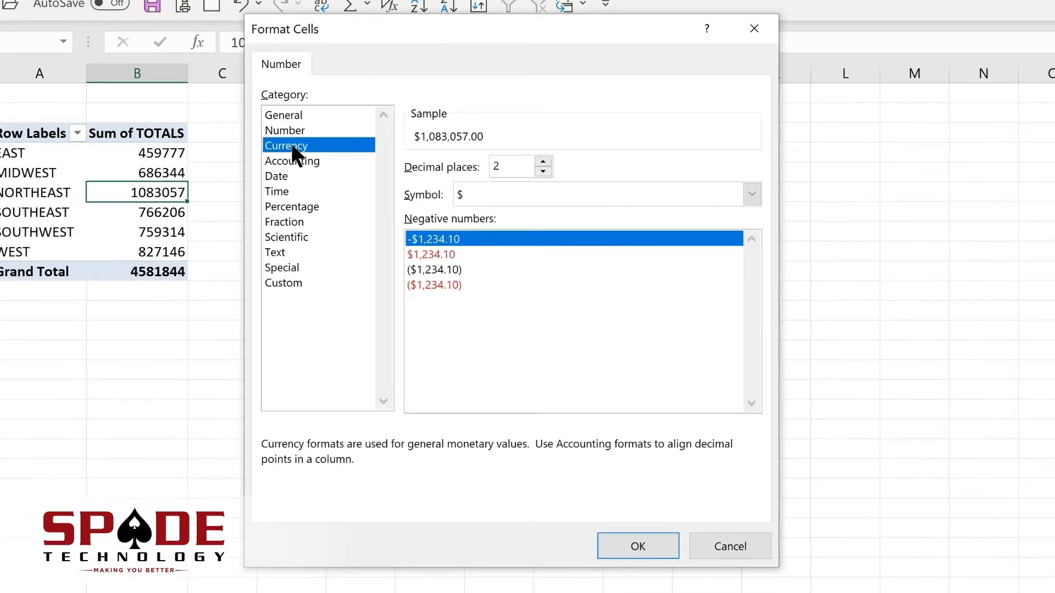
left_click(543, 171)
left_click(543, 171)
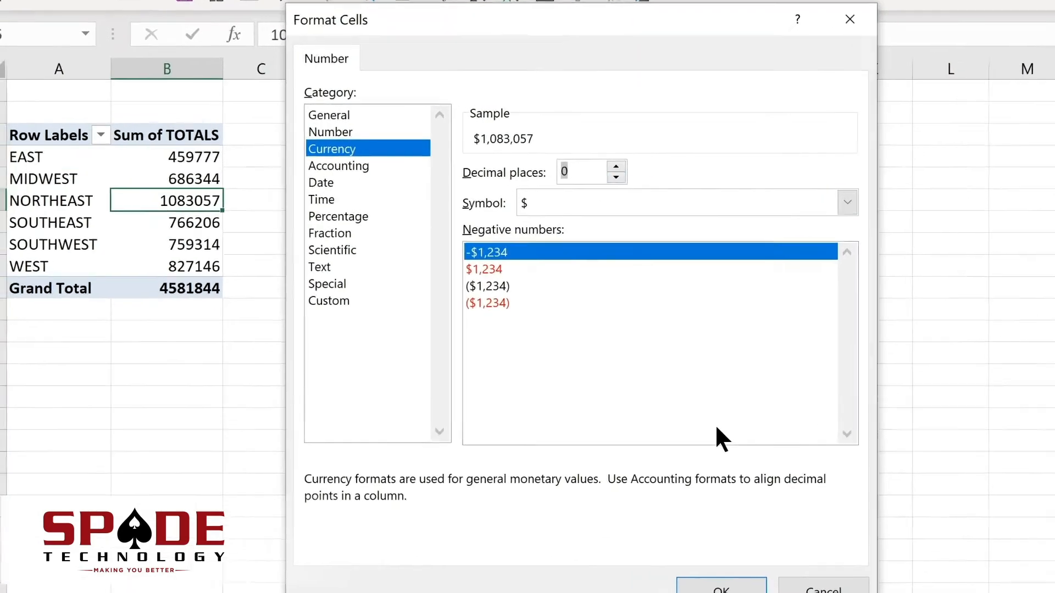
left_click(637, 546)
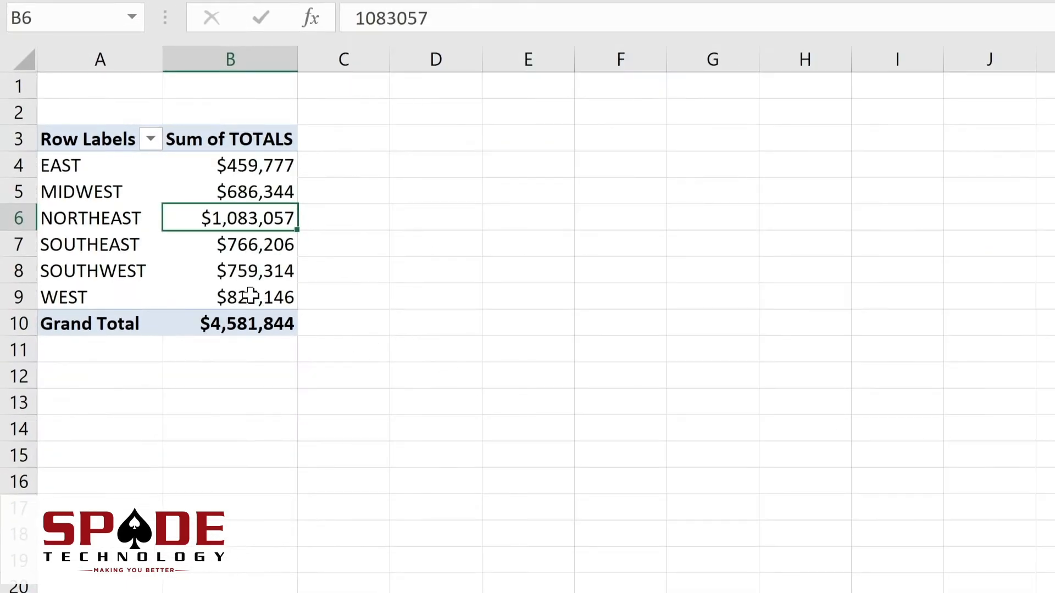
mouse_move(240, 271)
mouse_move(240, 249)
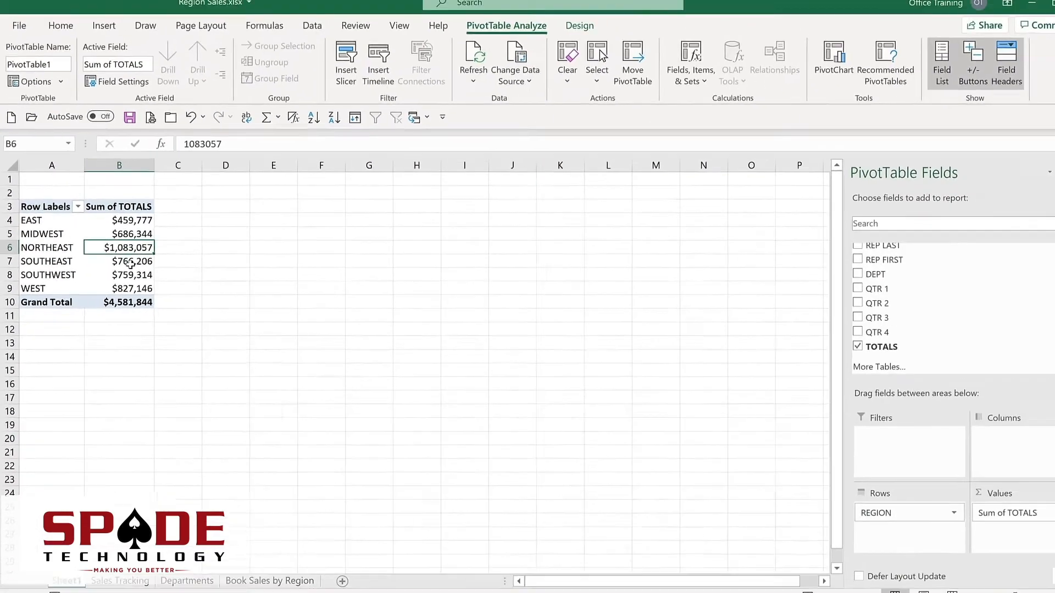
Add DEPT to the PivotTable as the column field and LOCATION as a row level beneath REGION
left_click(829, 274)
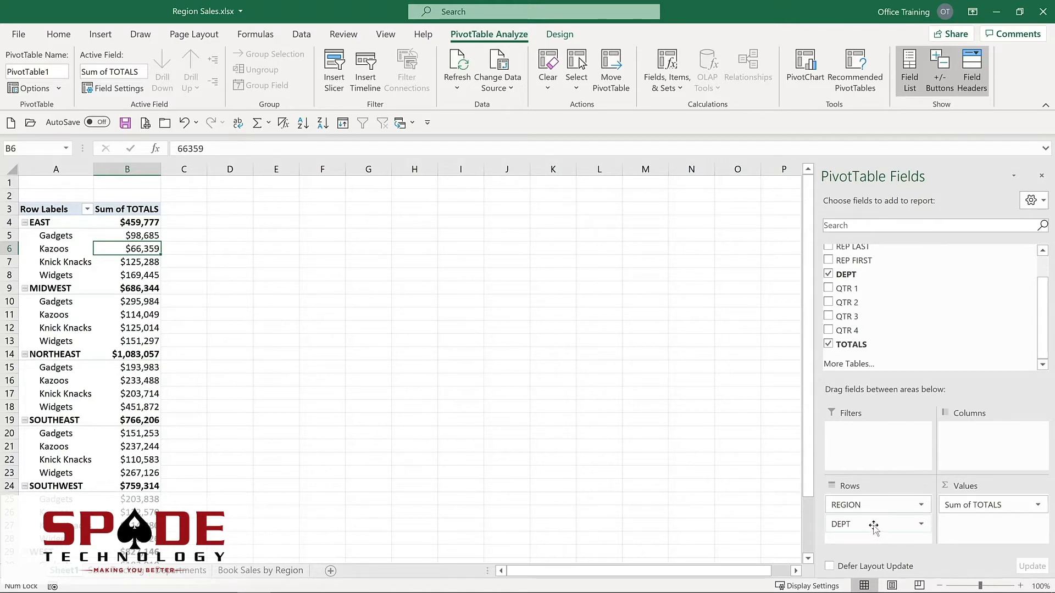
left_click_drag(873, 528, 987, 439)
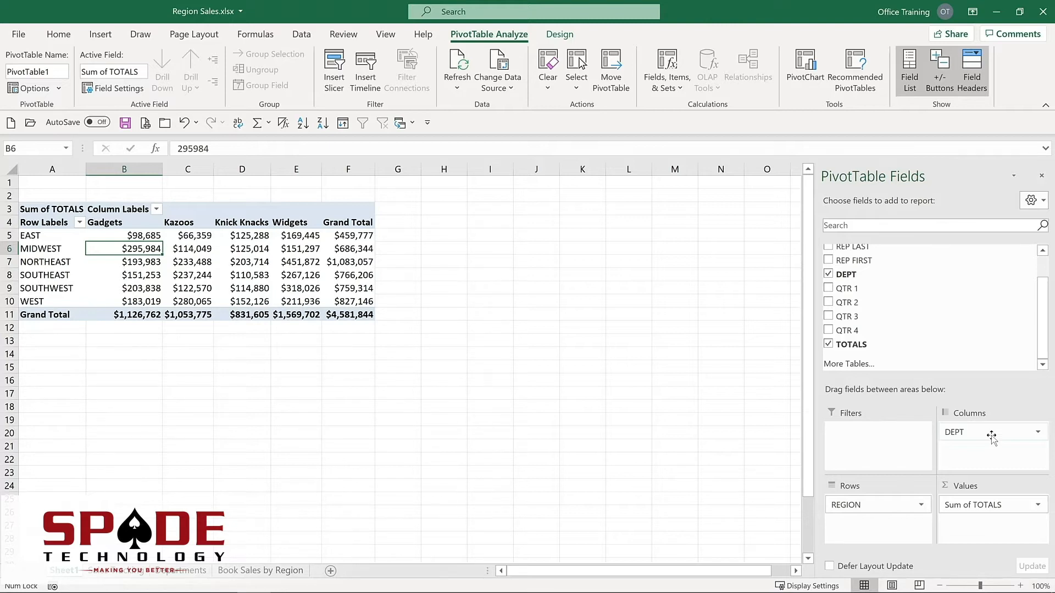
mouse_move(230, 256)
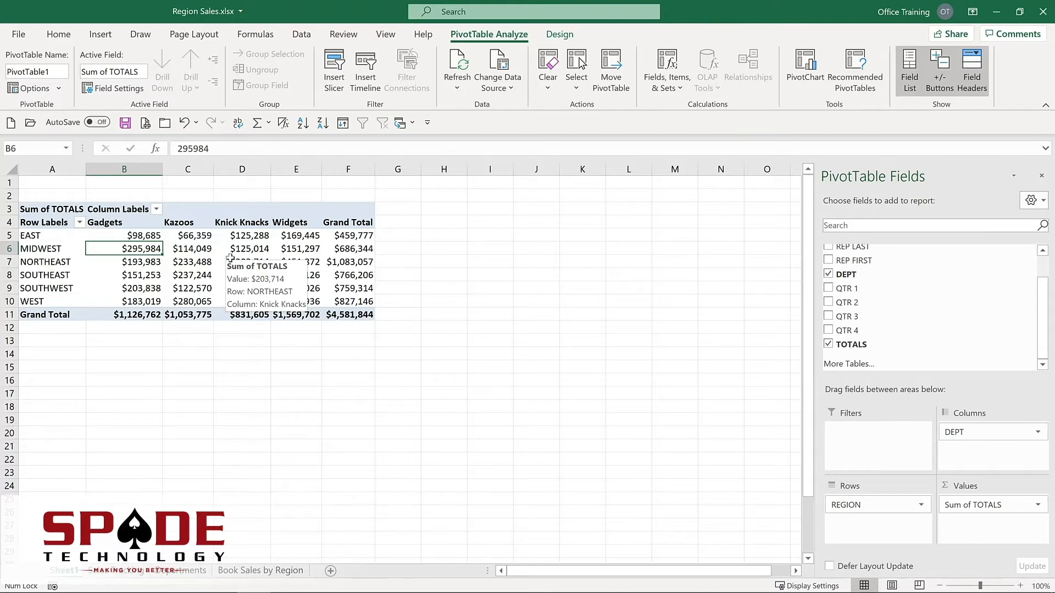
left_click(558, 32)
left_click(489, 35)
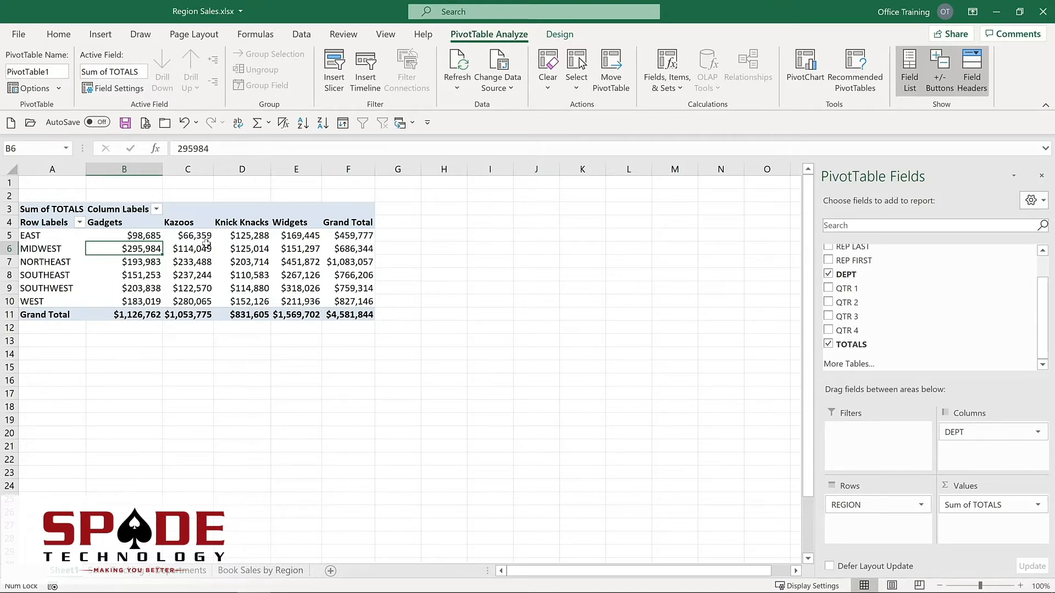
mouse_move(205, 244)
mouse_move(143, 237)
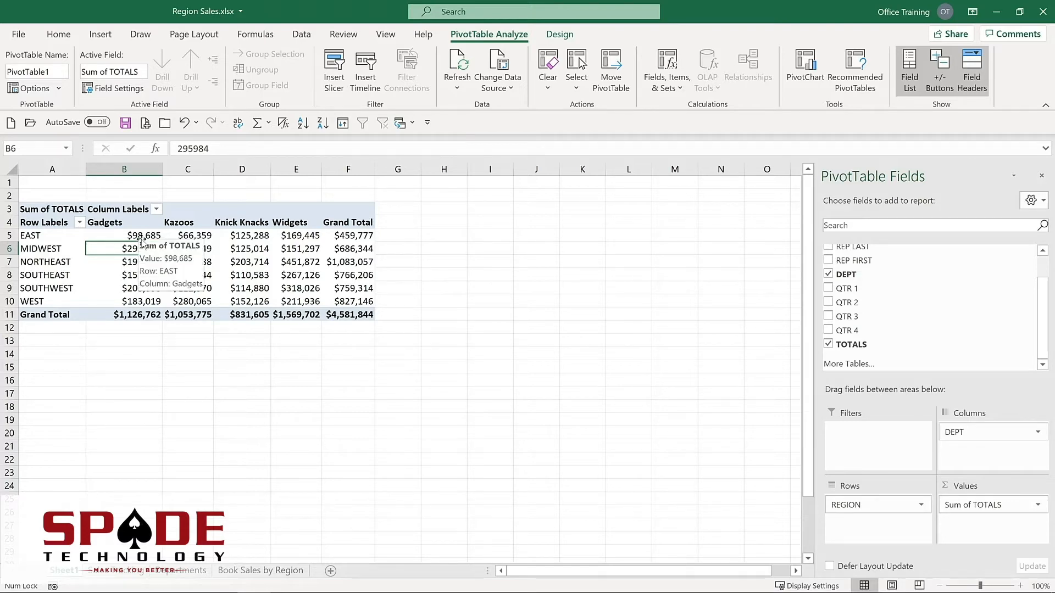
scroll(830, 266, "up", 1)
left_click(828, 264)
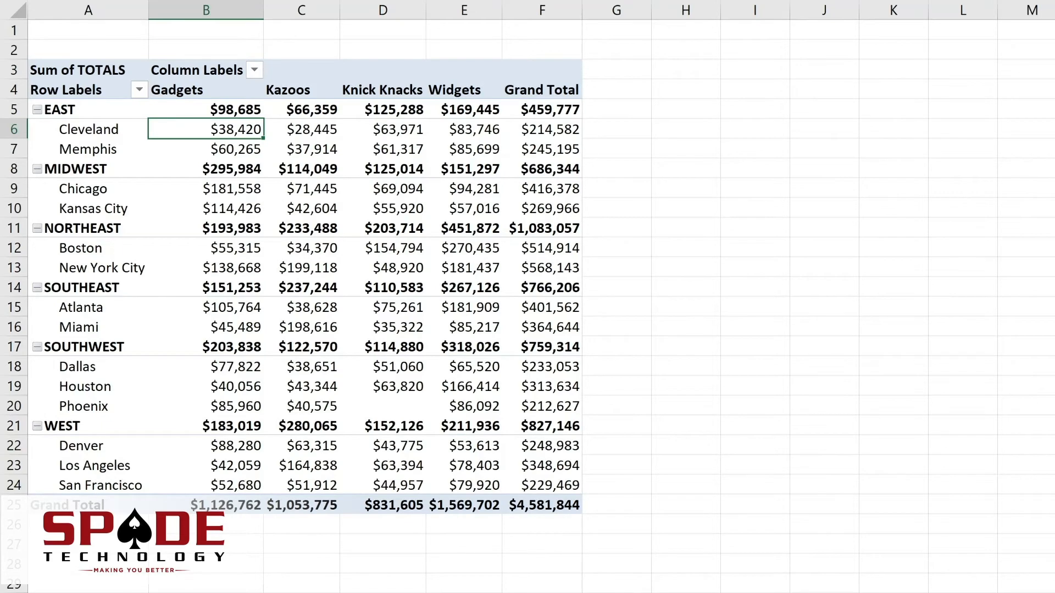
On the Sales Tracking sheet, set the QTR 1 sales of the Cleveland Gadgets record in cell F2 to 100000
key("ctrl+Page_Down")
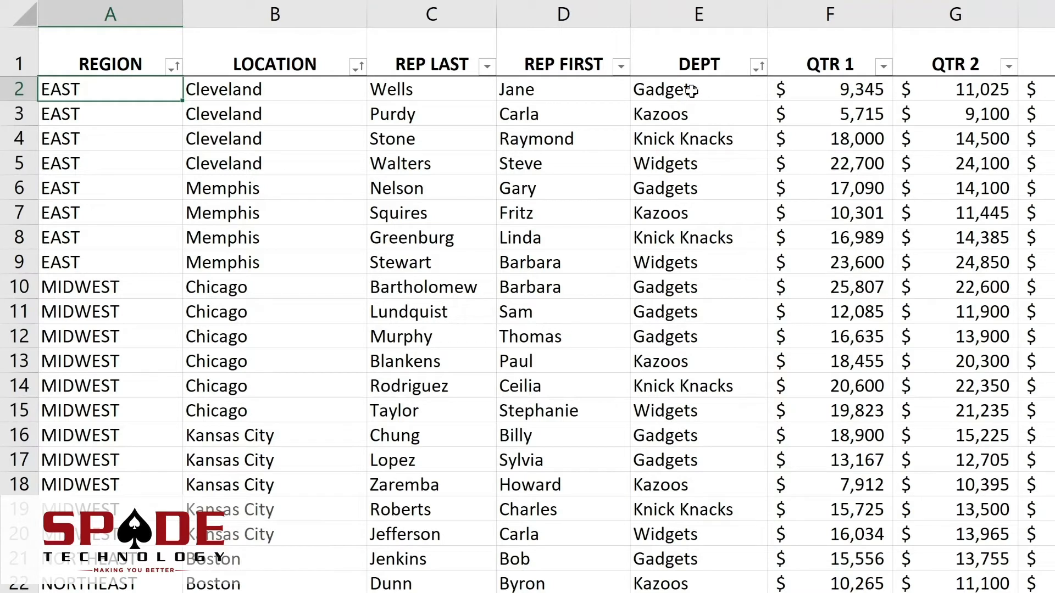
left_click(837, 88)
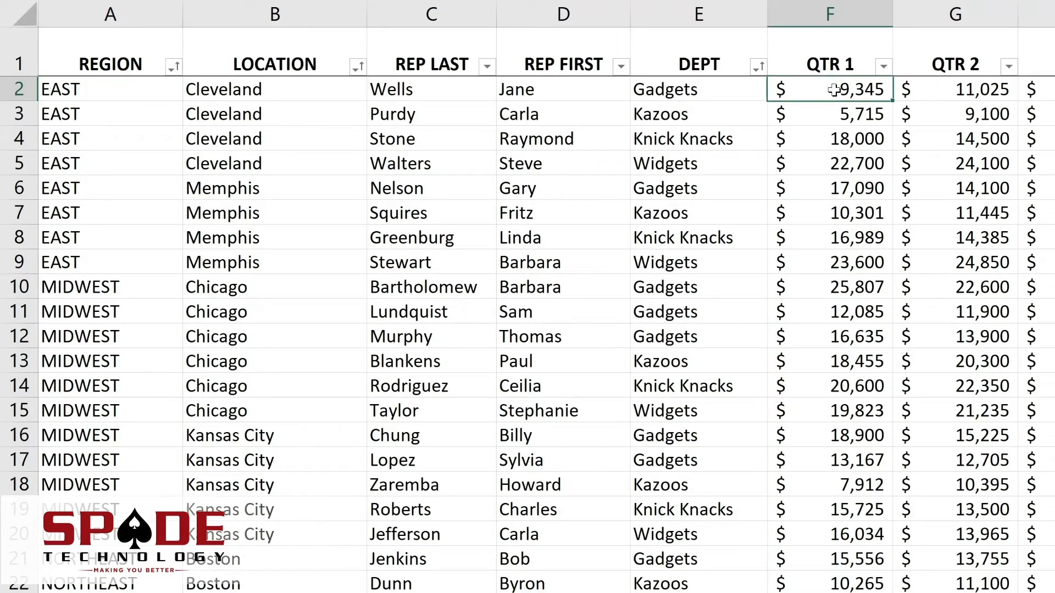
double_click(834, 89)
type("100000")
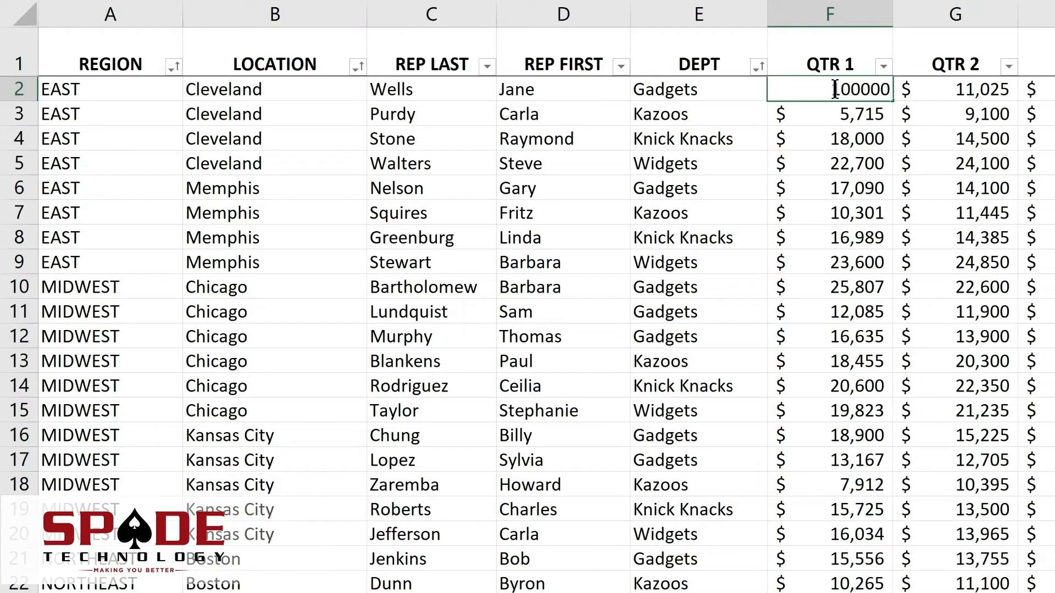
key("Return")
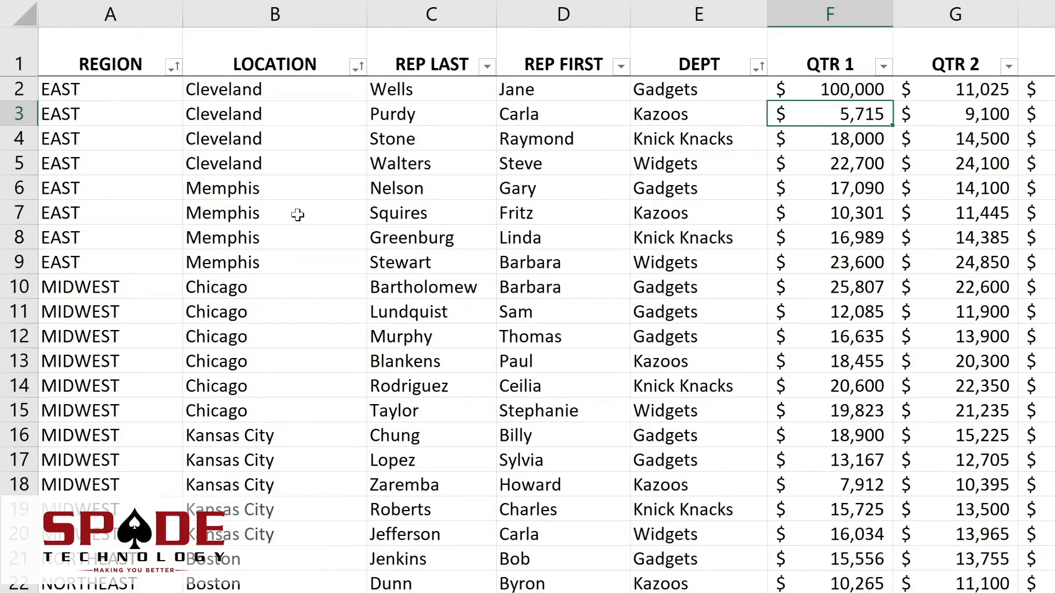
Change the LOCATION in cell B6 of the source data to Cleveland
left_click(241, 189)
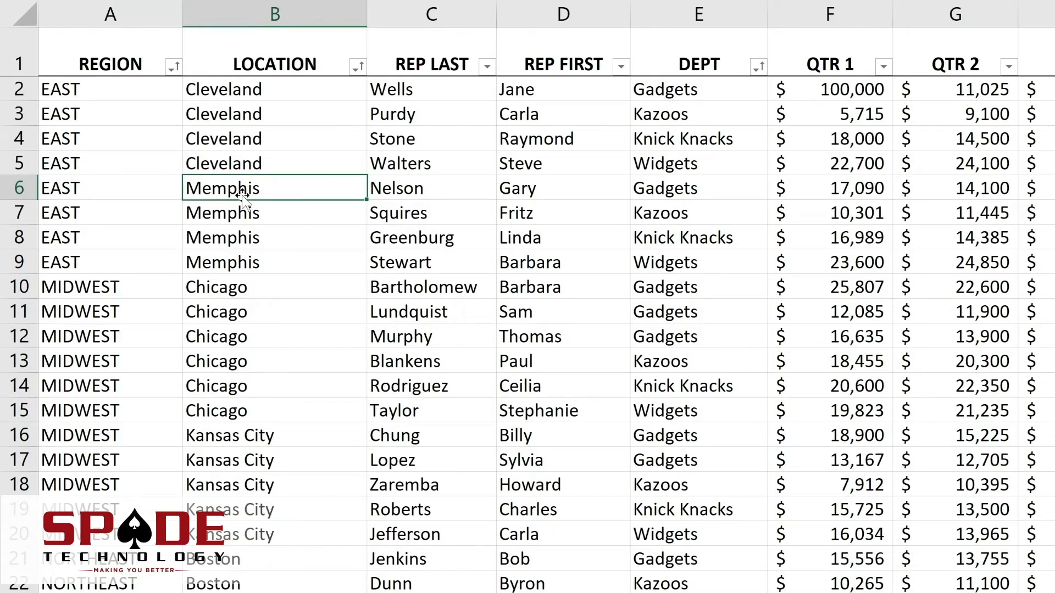
type("C")
key("BackSpace")
type("Cl")
key("Return")
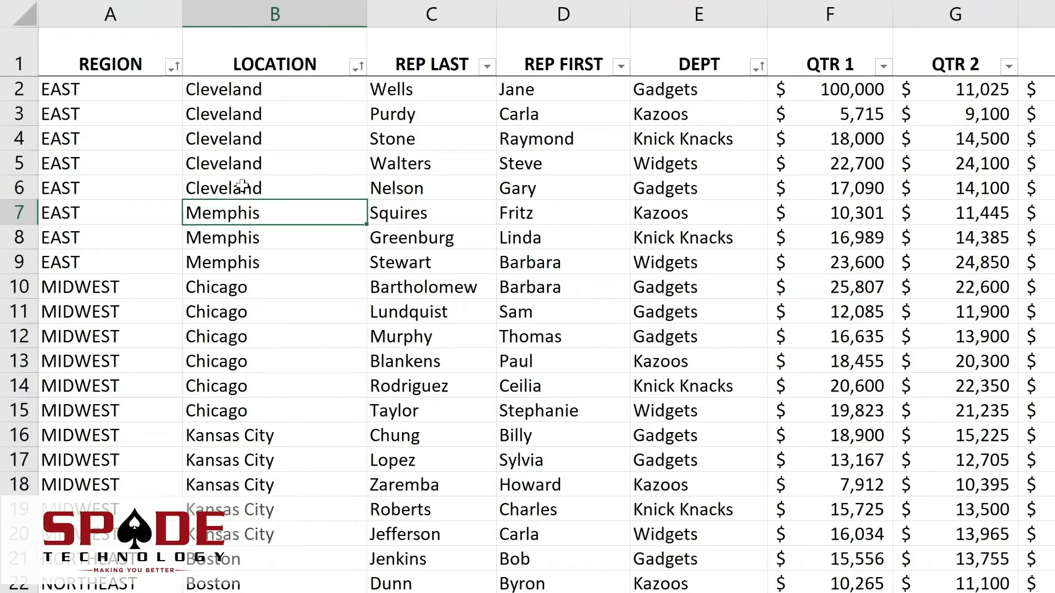
left_click(690, 190)
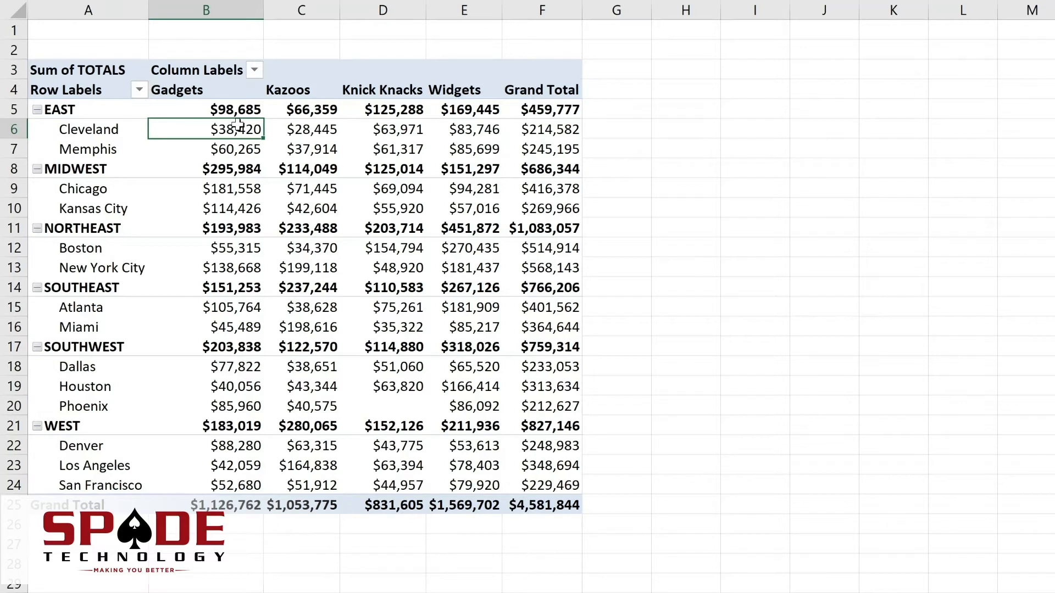
Return to the PivotTable sheet and use Refresh All to bring in the edited source data
mouse_move(170, 182)
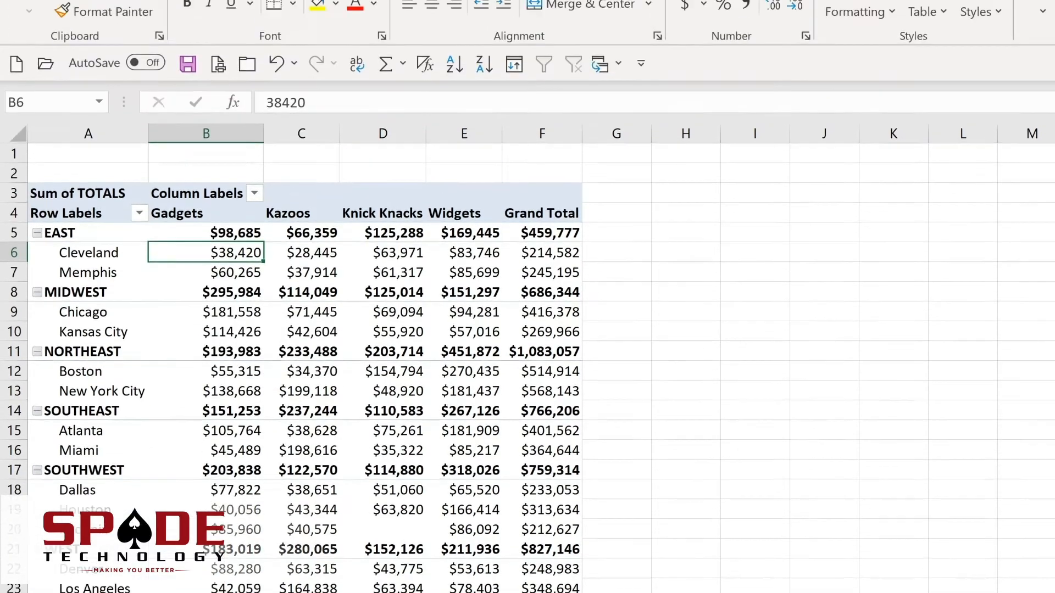
left_click(732, 27)
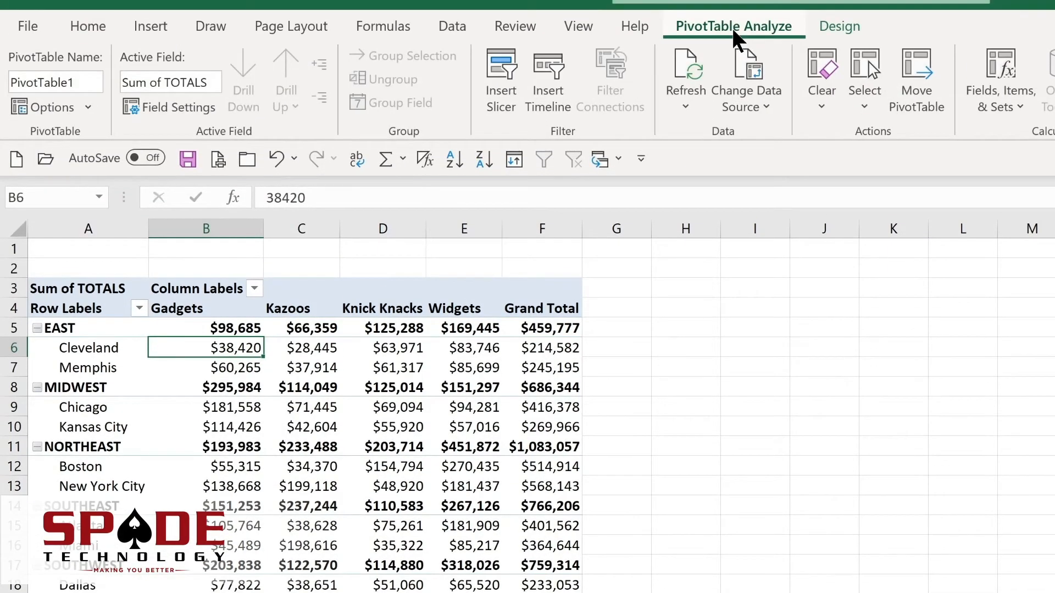
left_click(683, 104)
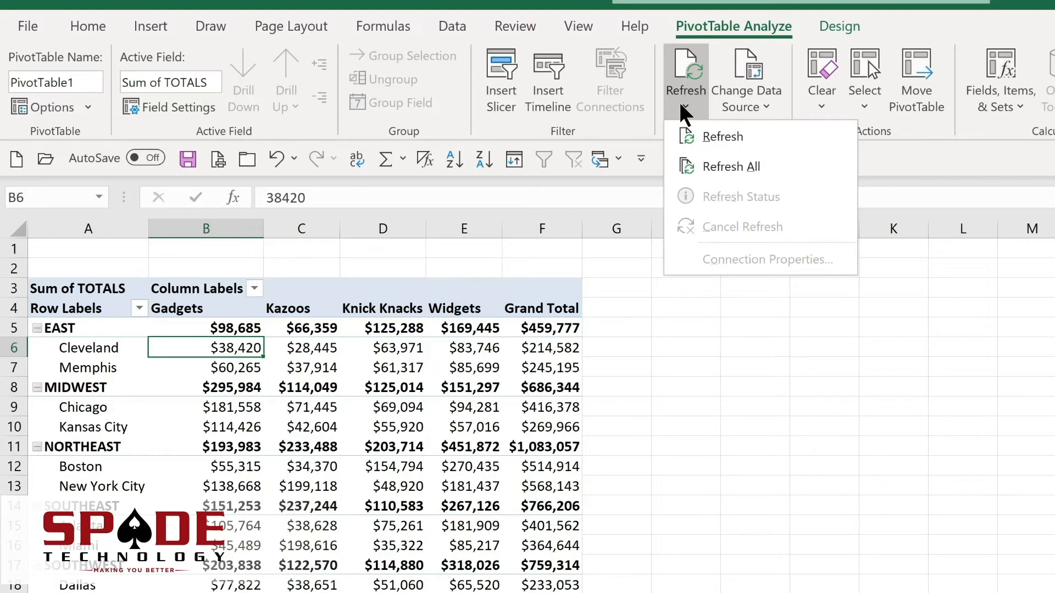
left_click(714, 166)
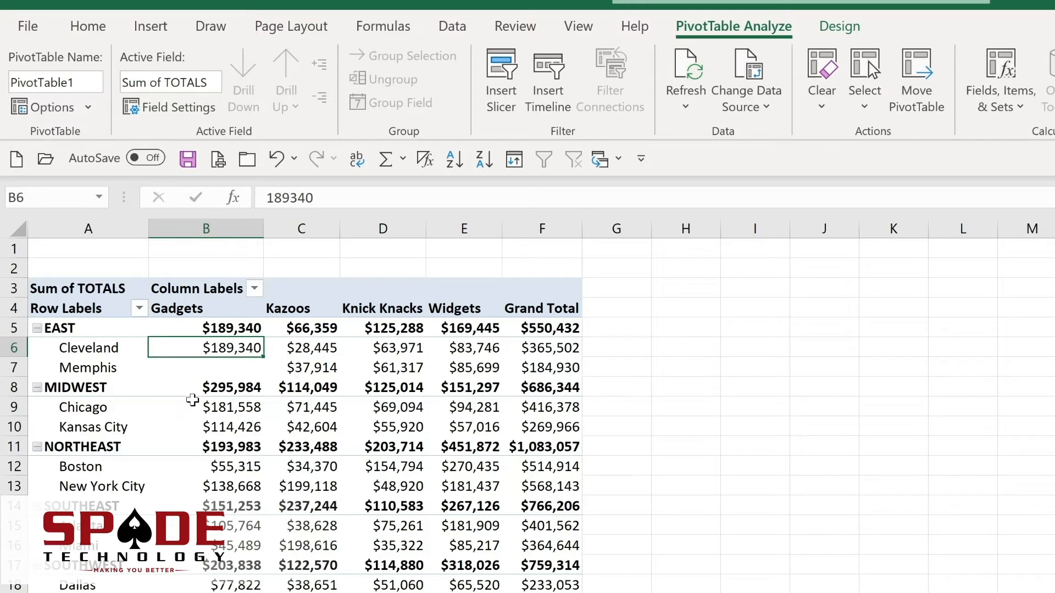
Review the PivotTable's data source and keep the range 'Sales Tracking'!$A$1:$J$77
mouse_move(220, 383)
left_click(756, 104)
left_click(753, 128)
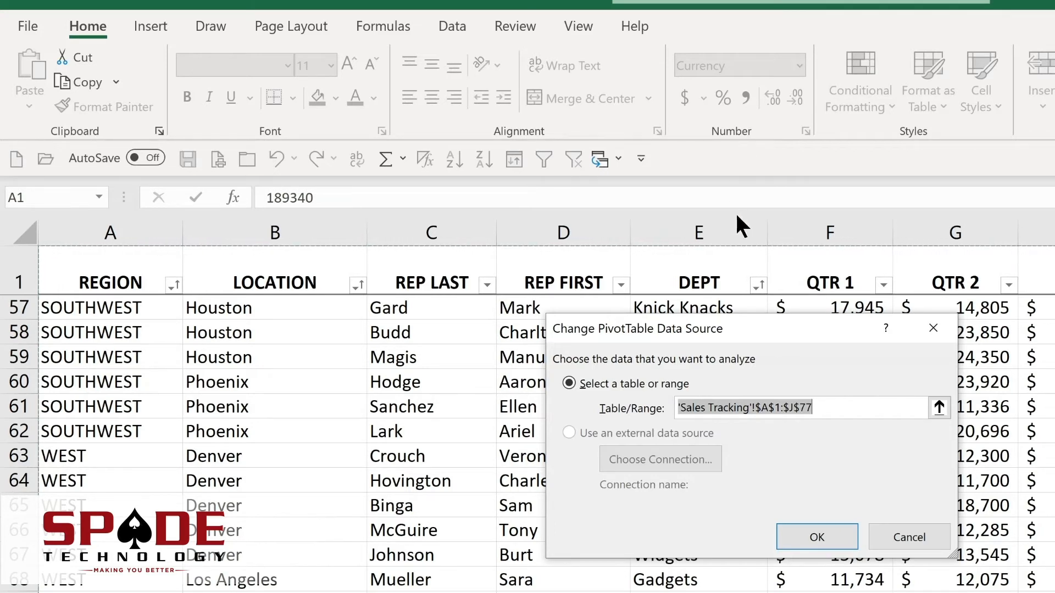
left_click(830, 530)
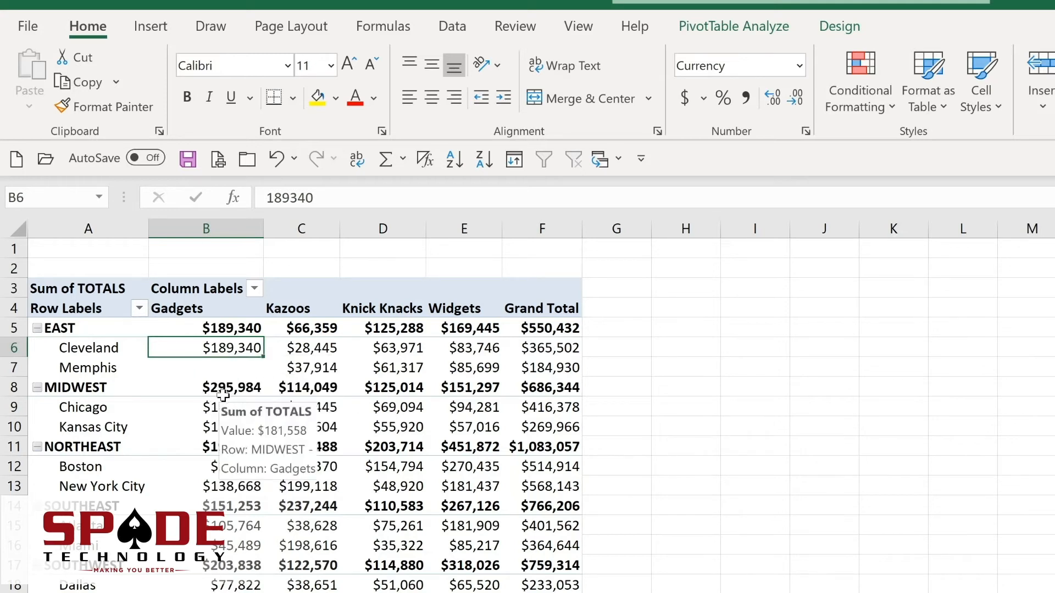
Show the detail records behind the Gadgets total for Chicago in the MIDWEST region
mouse_move(220, 410)
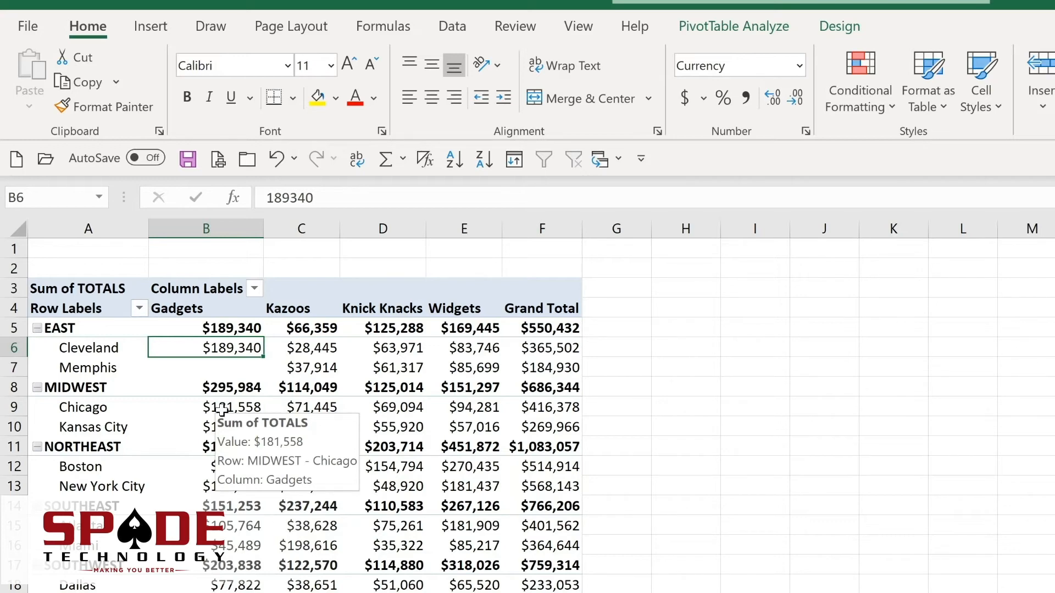
double_click(222, 410)
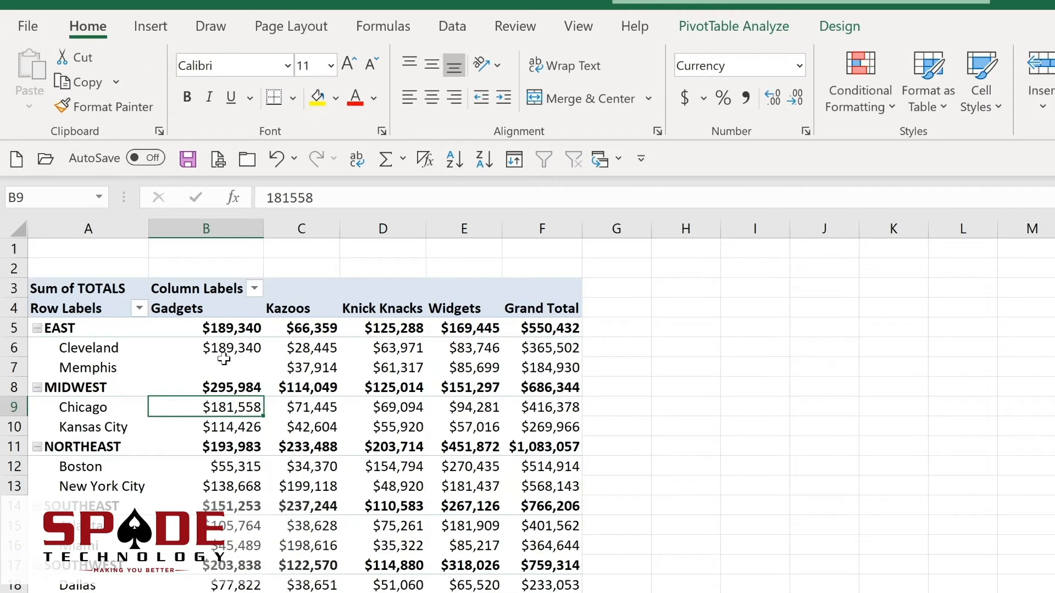
Collapse the EAST region in the PivotTable to hide its individual locations
mouse_move(224, 359)
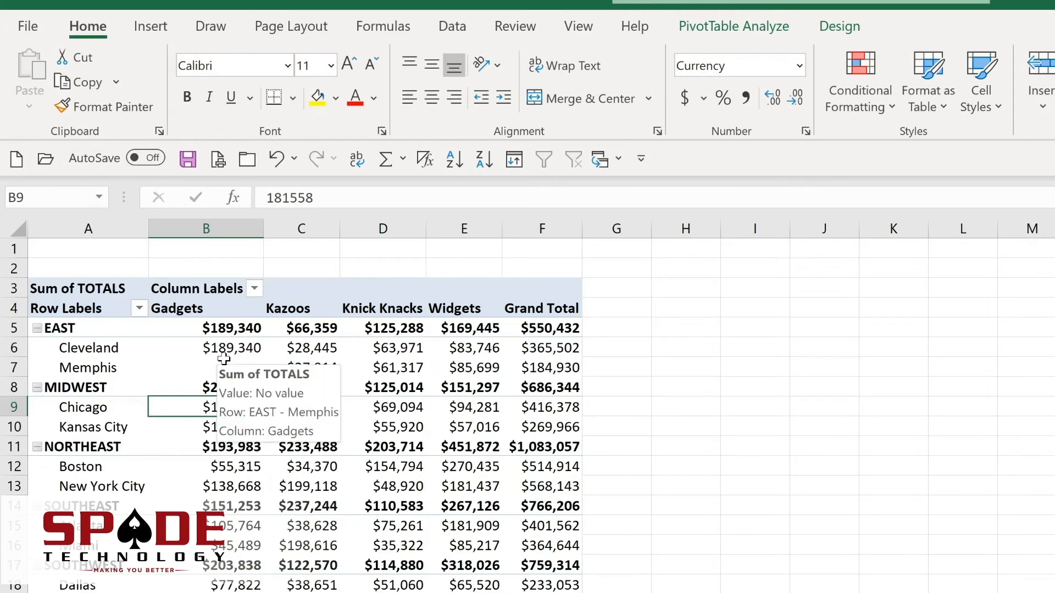
mouse_move(86, 352)
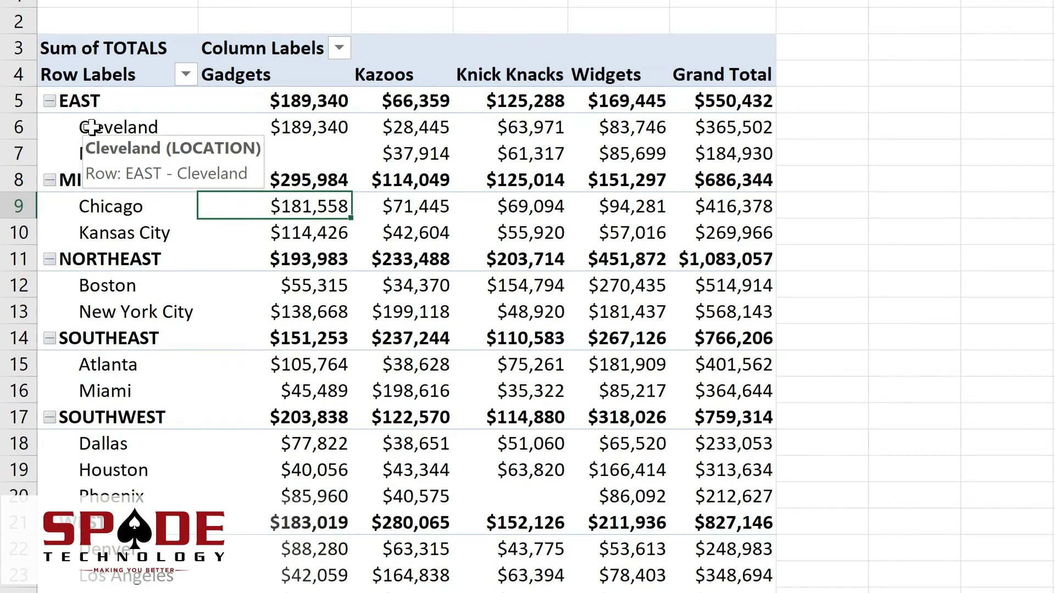
left_click(49, 101)
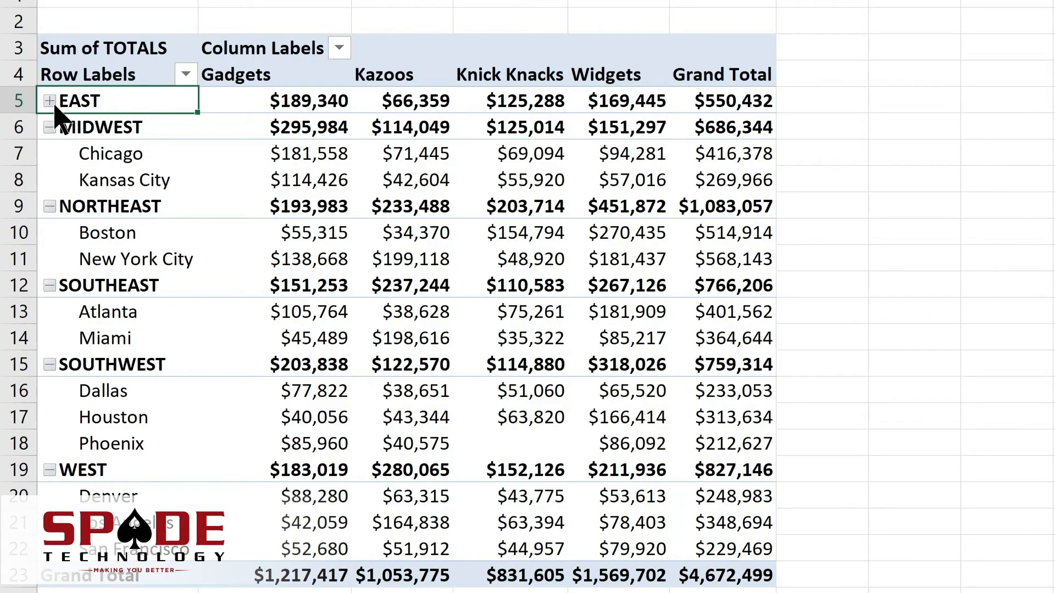
Expand the EAST region, and collapse and re-expand all items of the REGION field in the PivotTable
left_click(49, 101)
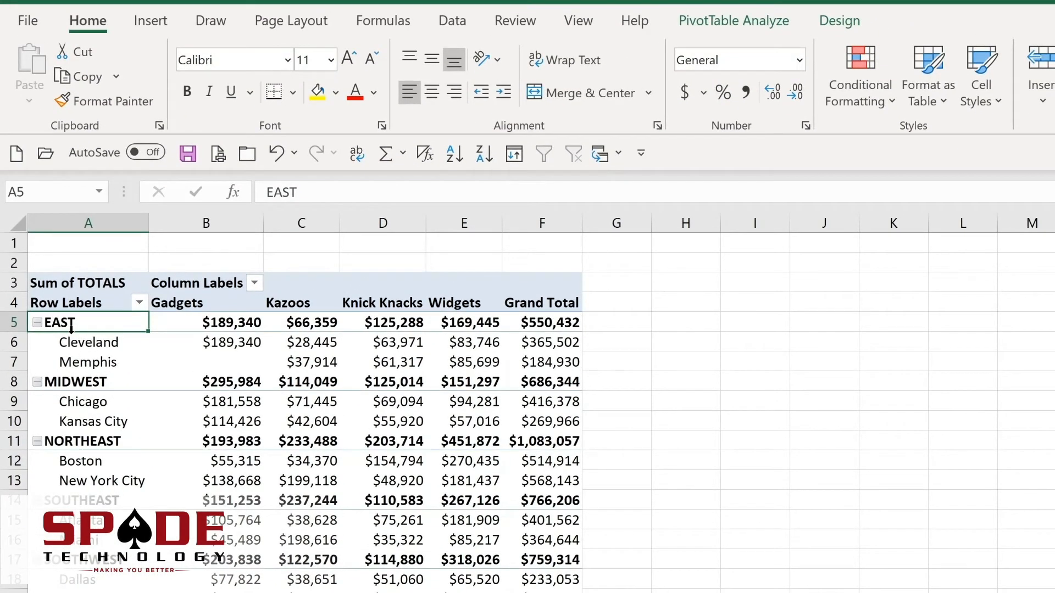
left_click(711, 24)
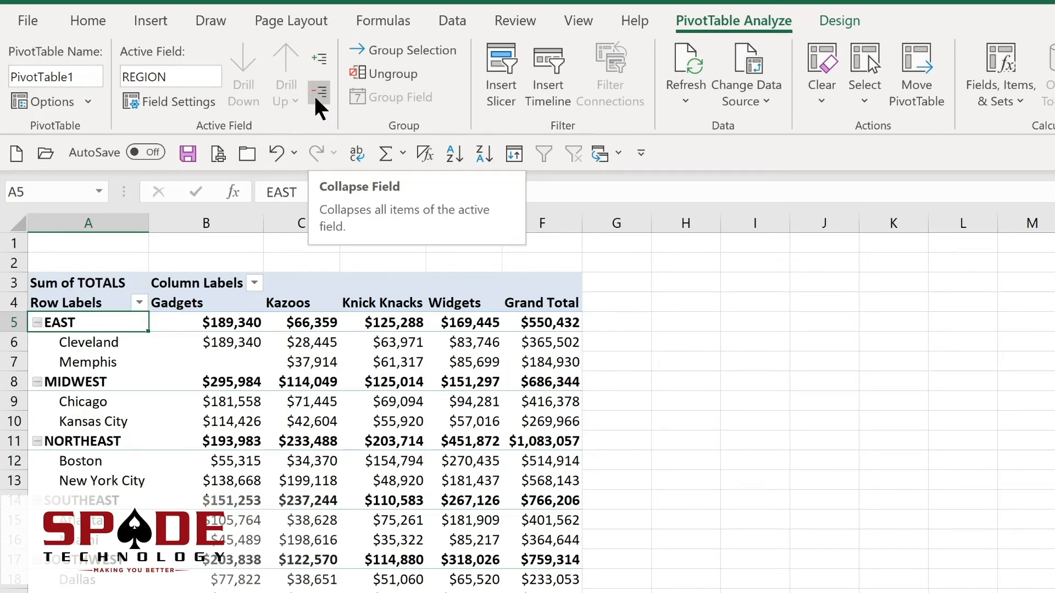
left_click(317, 93)
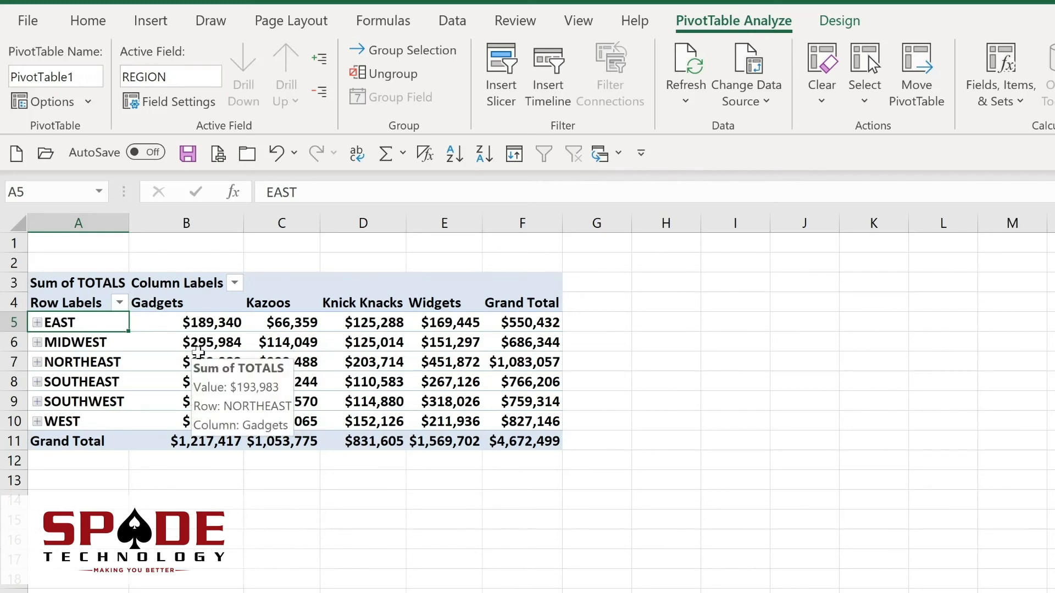
left_click(321, 55)
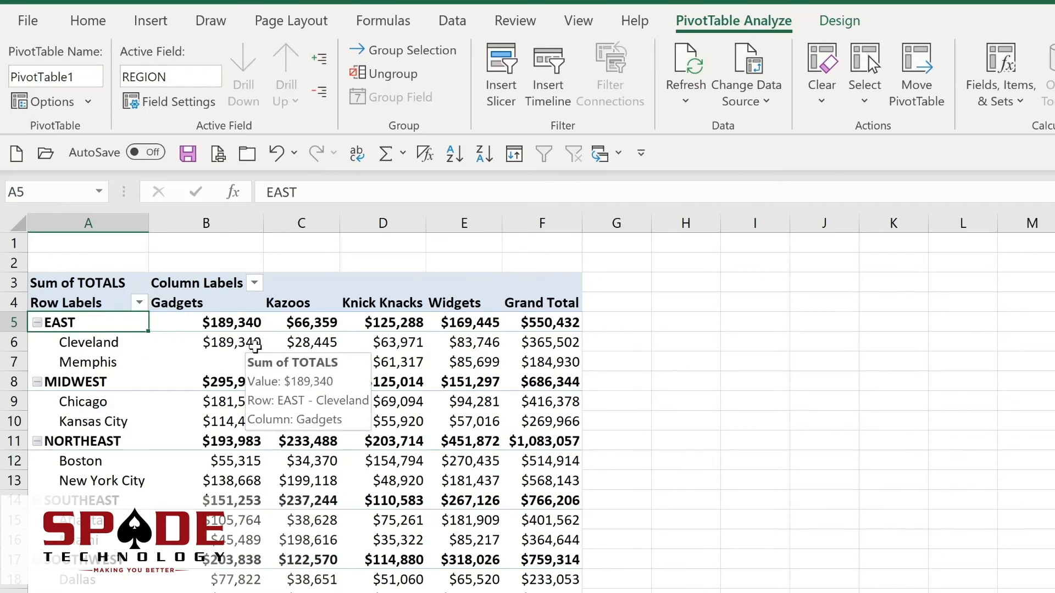
Apply the blue Medium PivotTable style that has a dark blue header and lighter blue region rows
left_click(846, 21)
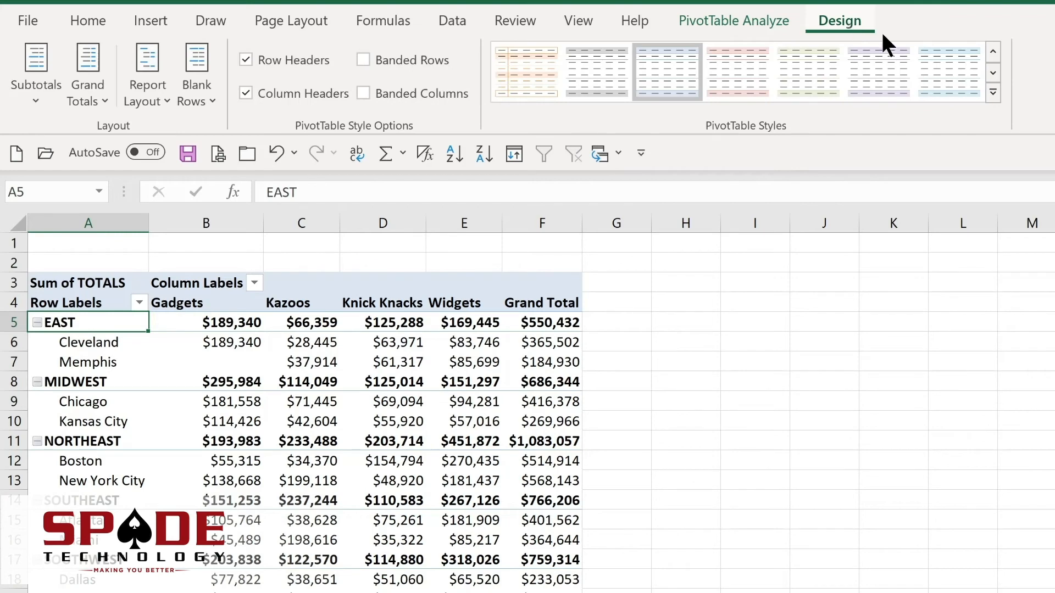
left_click(993, 92)
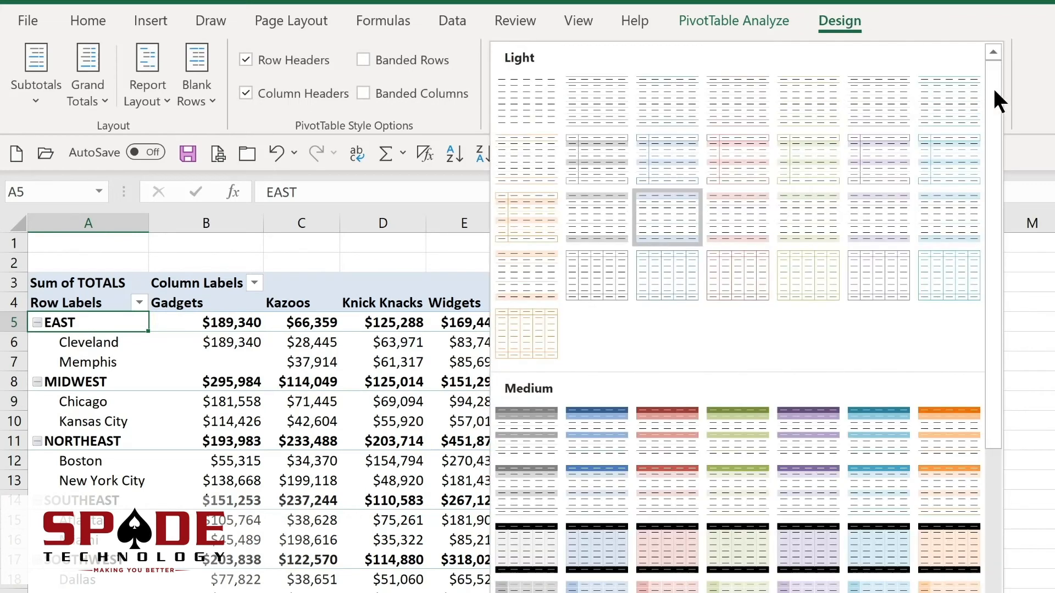
left_click(576, 443)
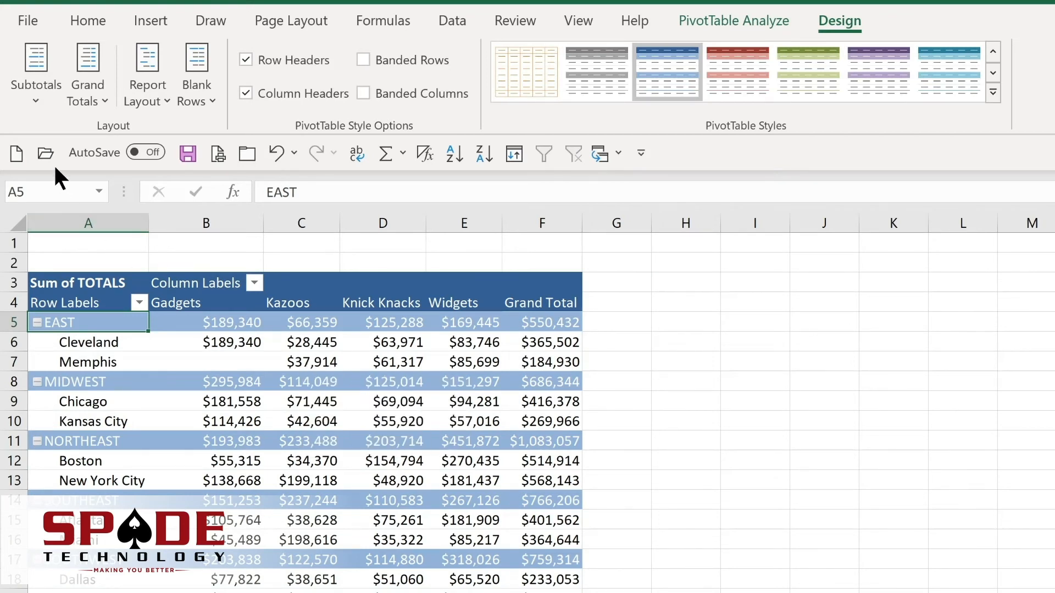
Show all subtotals at the bottom of each region group and review the grand total and report layout options
left_click(41, 103)
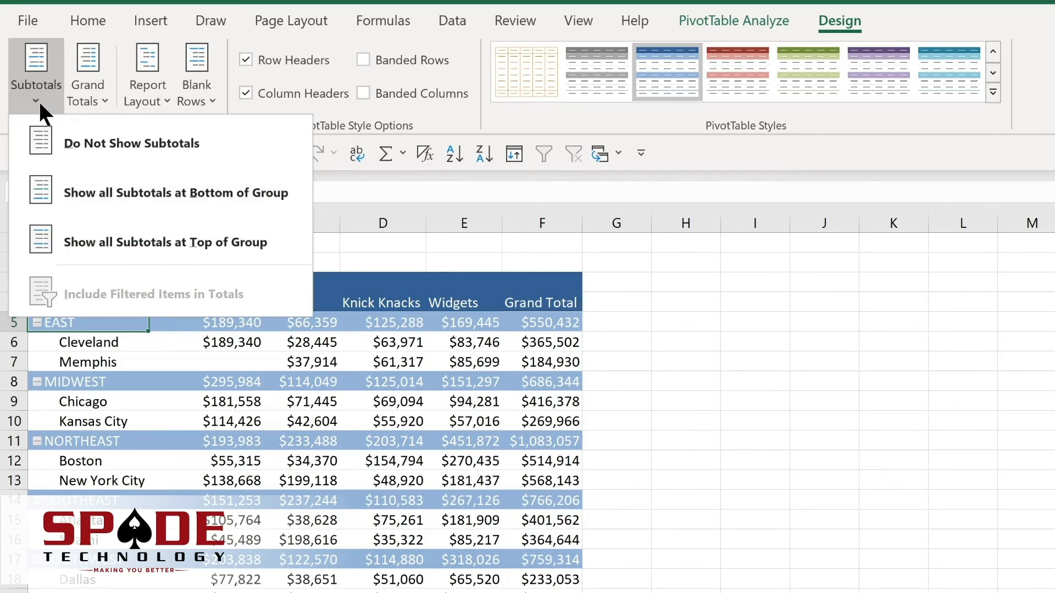
left_click(104, 199)
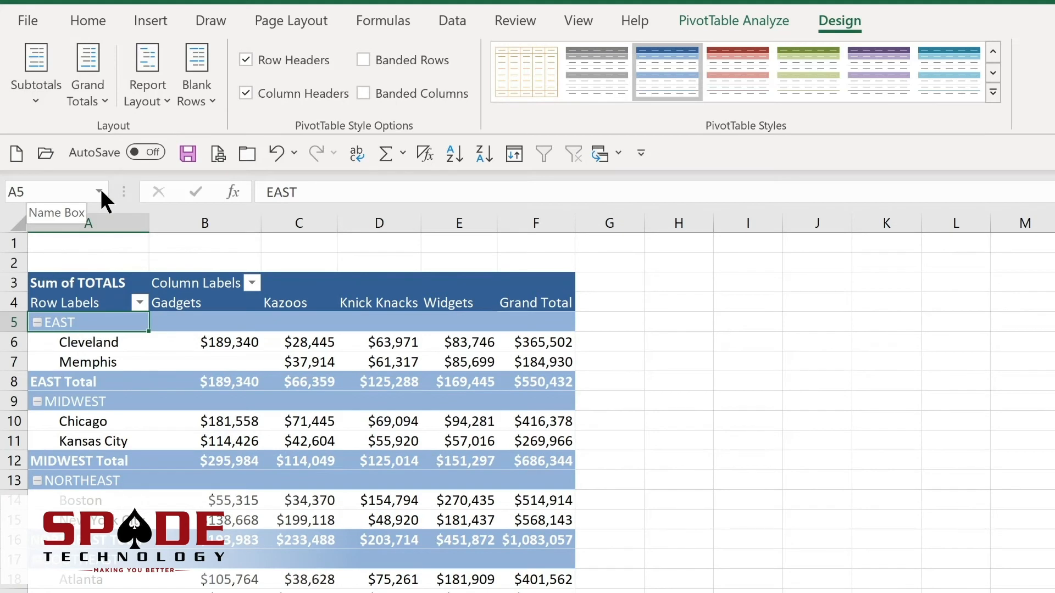
left_click(88, 97)
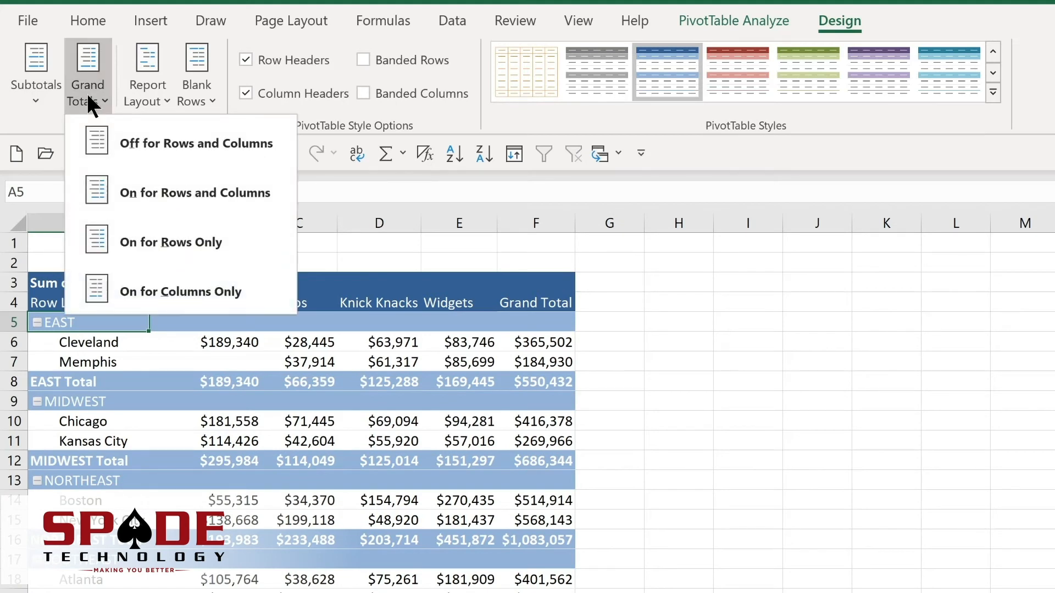
left_click(162, 99)
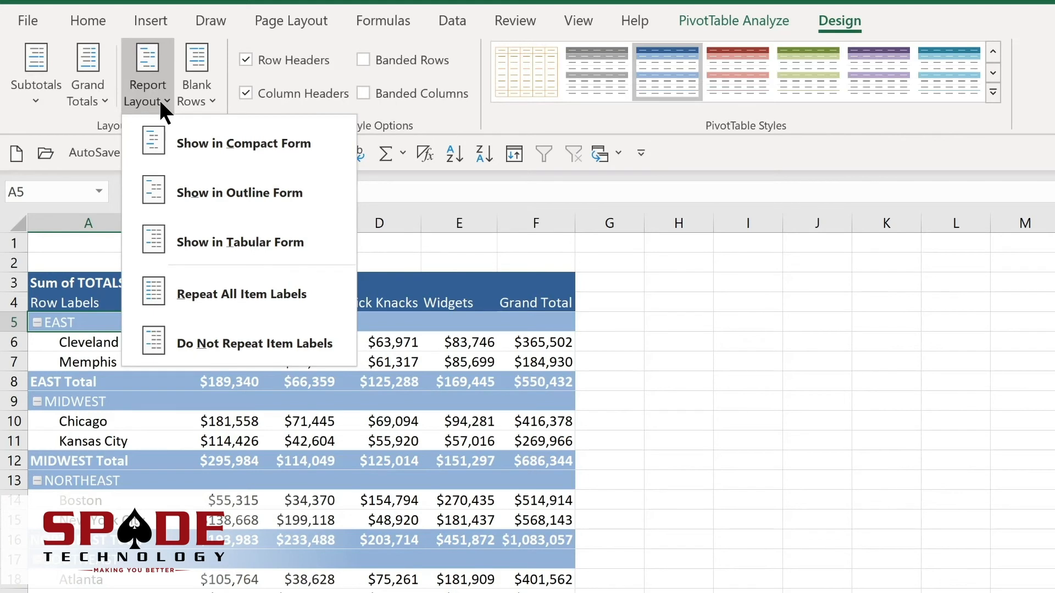
left_click(159, 98)
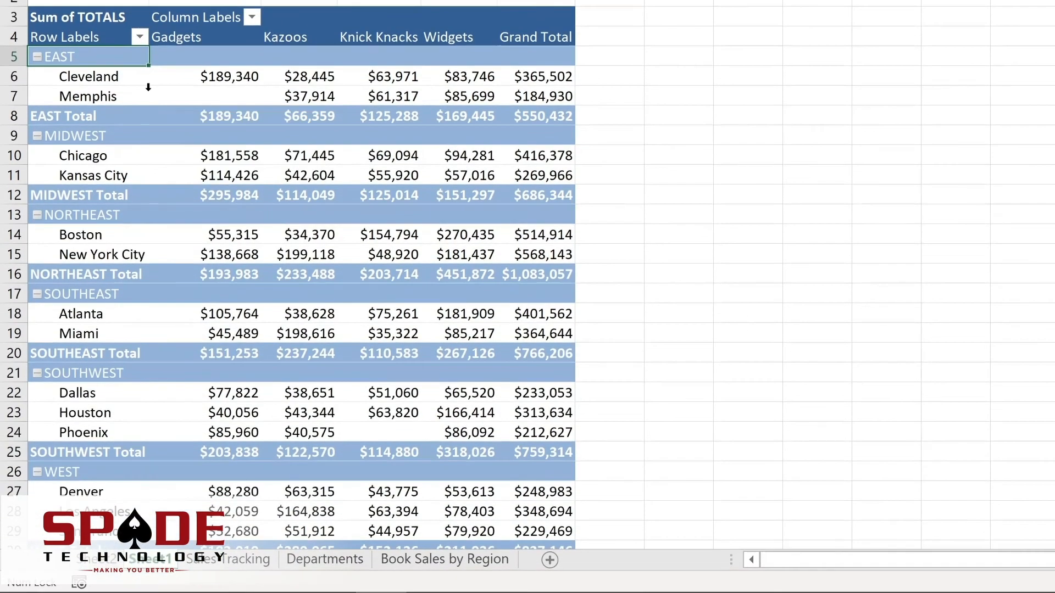
Filter the PivotTable's REGION row labels to show only EAST, MIDWEST and NORTHEAST
left_click(140, 36)
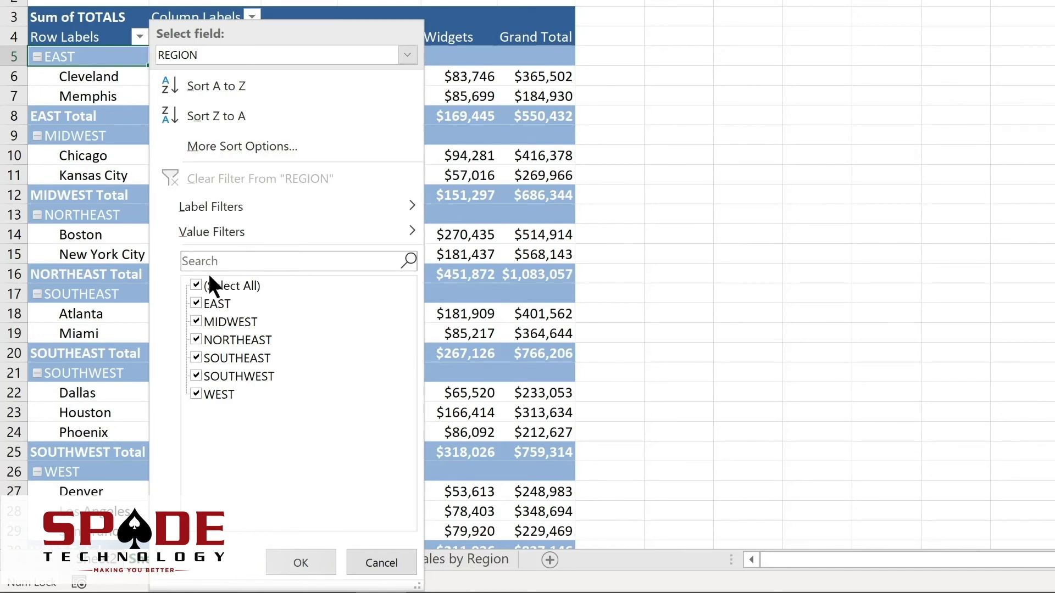
left_click(193, 281)
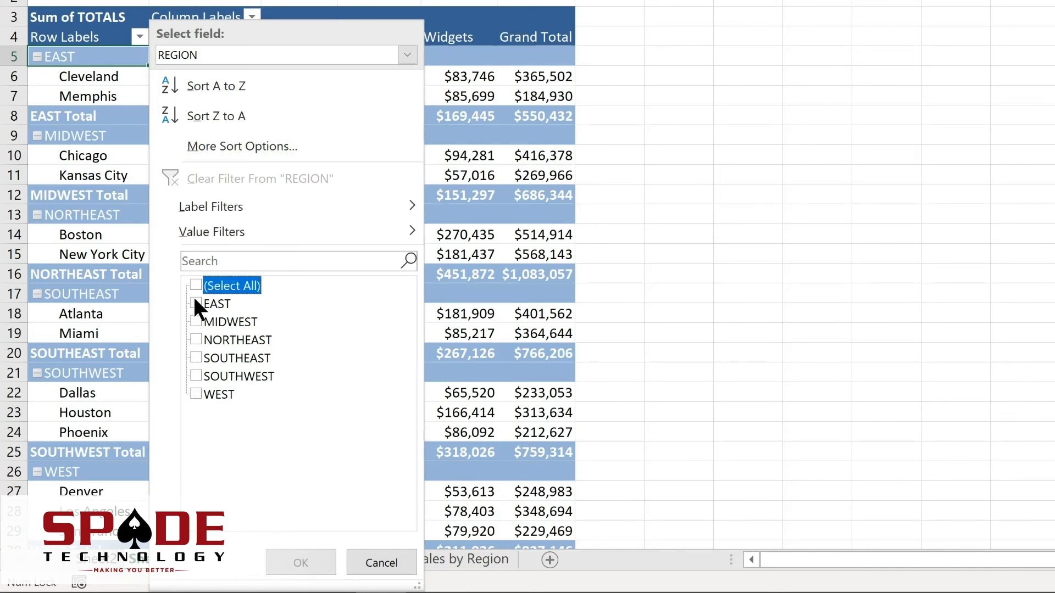
left_click(194, 298)
left_click(198, 322)
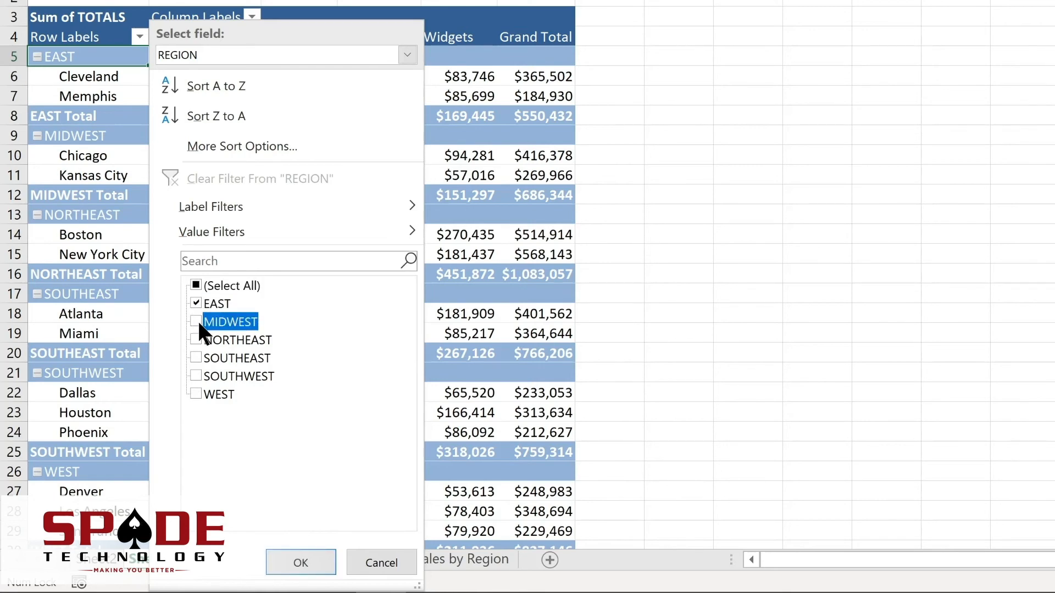
left_click(195, 337)
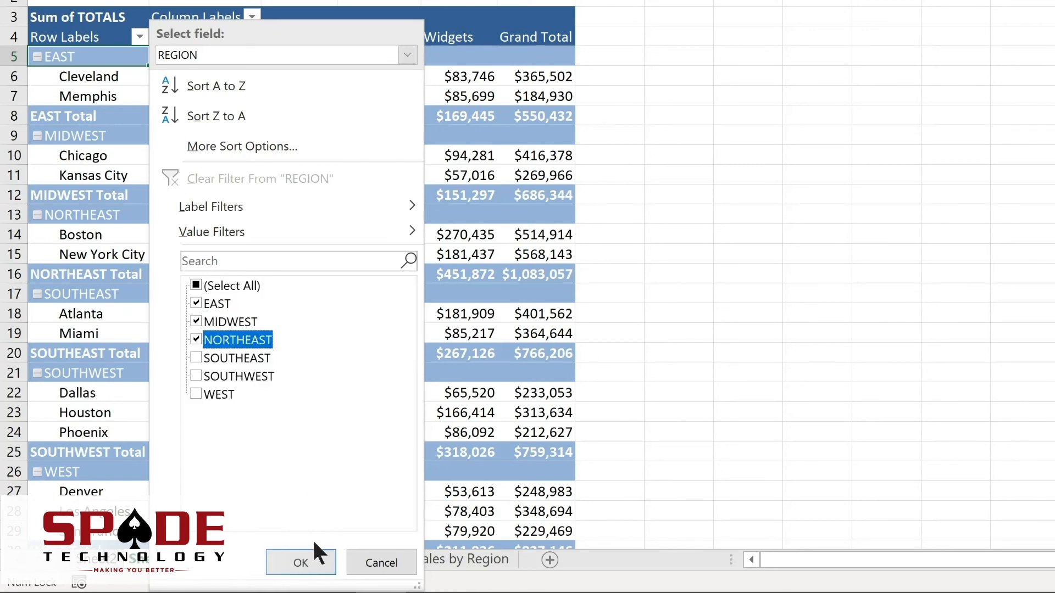
left_click(307, 557)
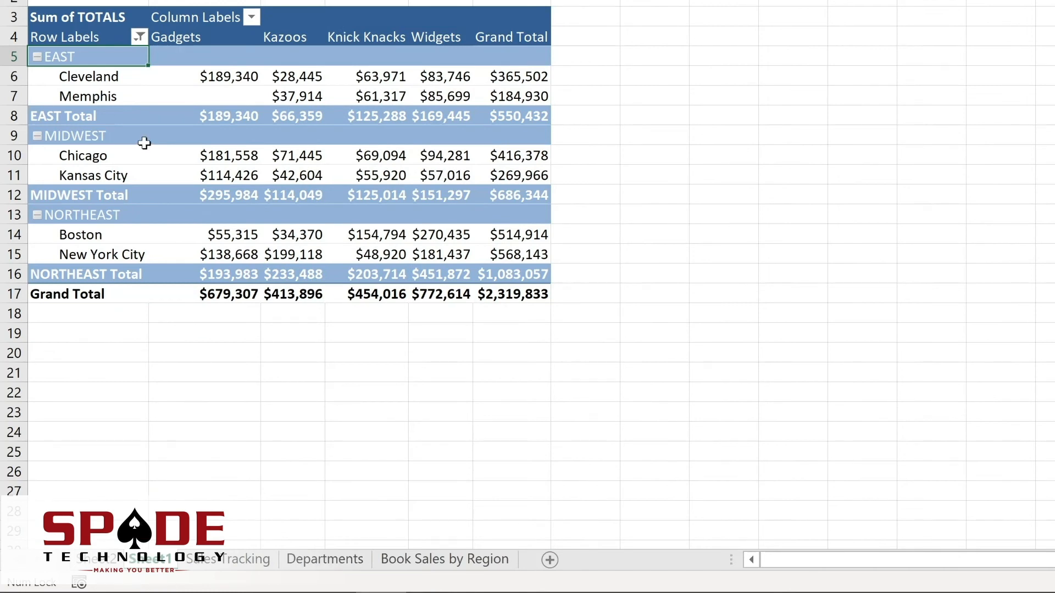
Look at the DEPT column filter choices and clear the filter from the REGION row labels
left_click(249, 16)
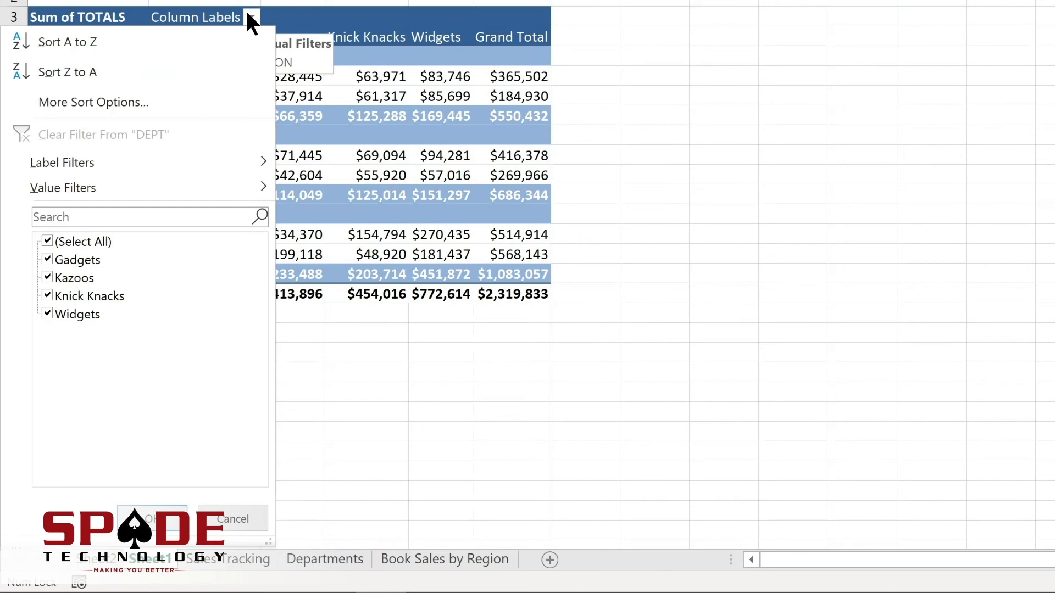
left_click(140, 36)
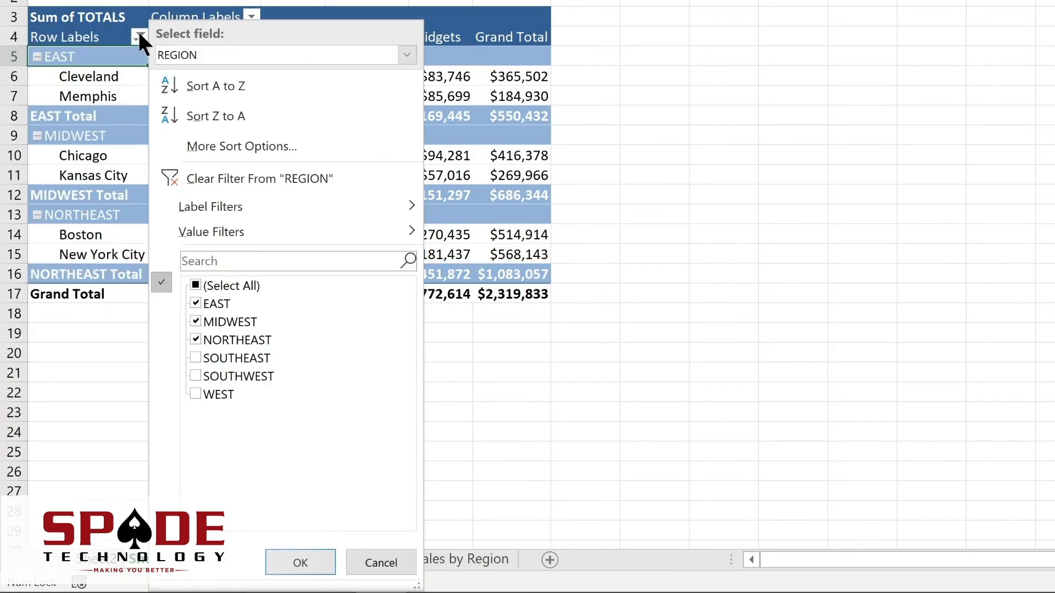
left_click(207, 177)
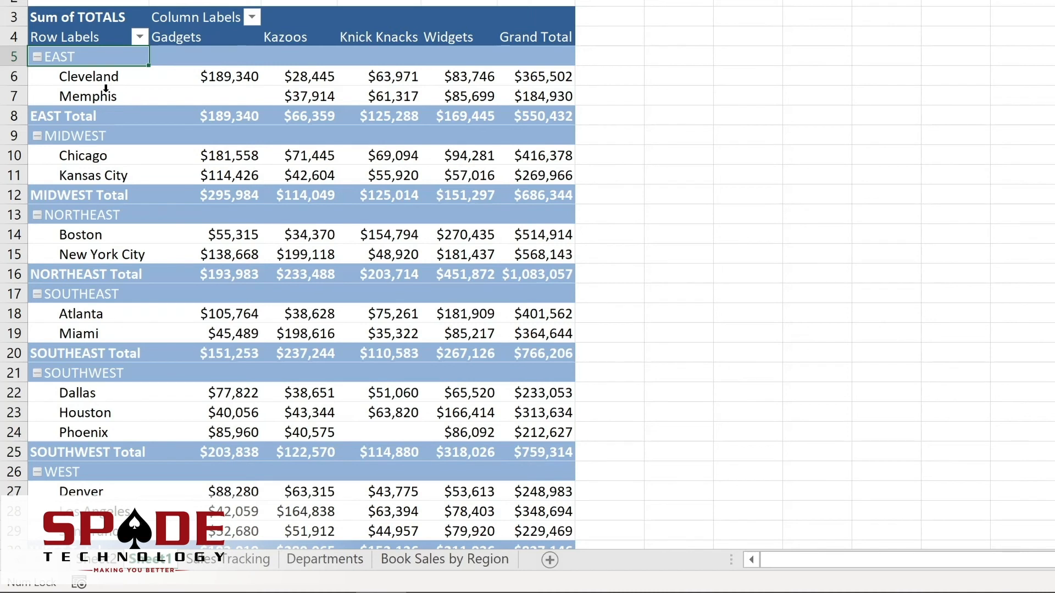
Sort the locations within each region by their Grand Total values from smallest to largest
left_click(204, 77)
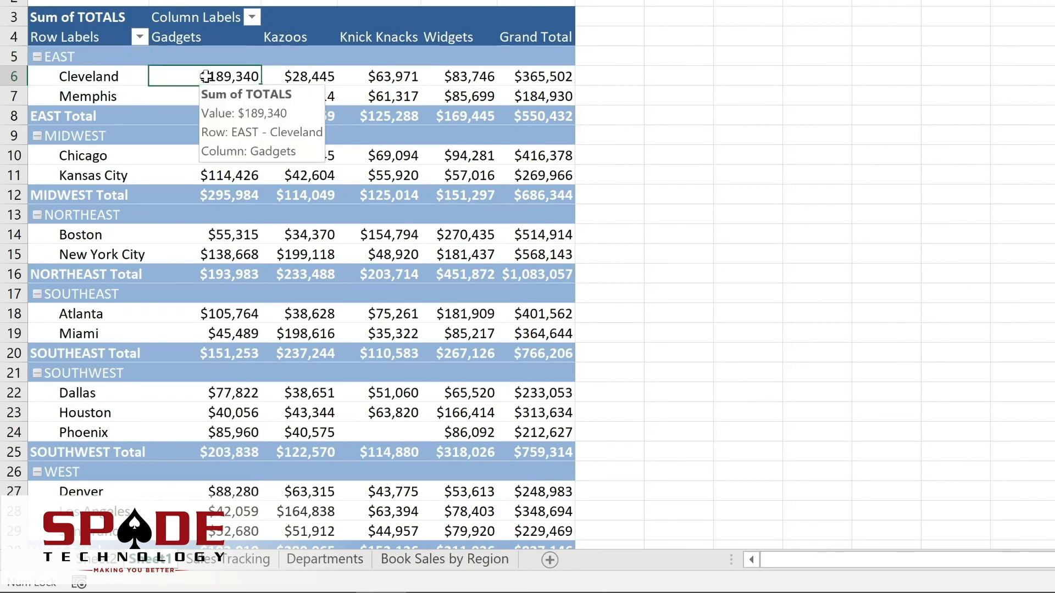
right_click(531, 78)
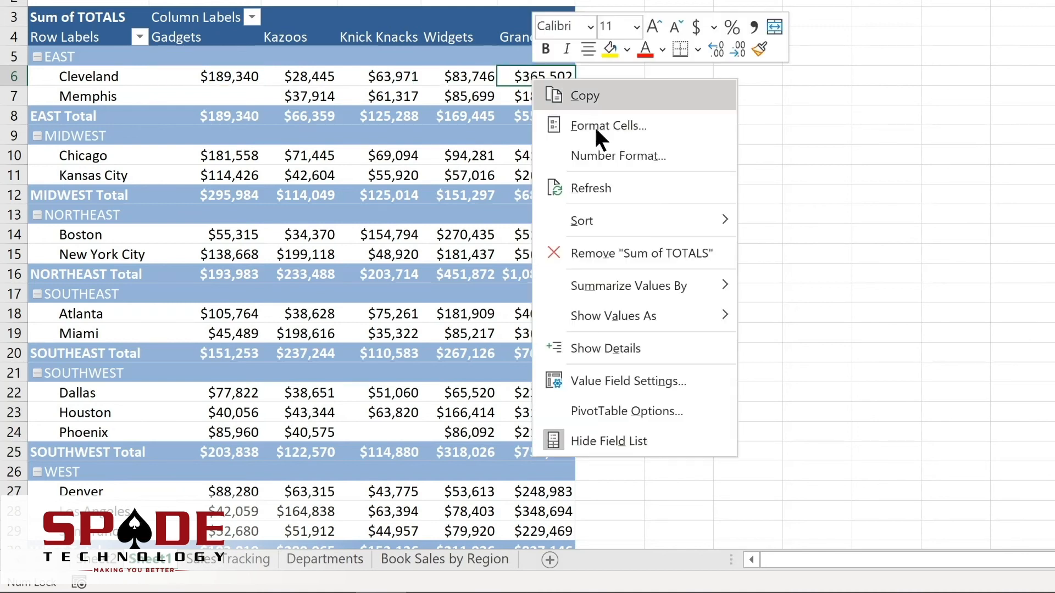
mouse_move(593, 222)
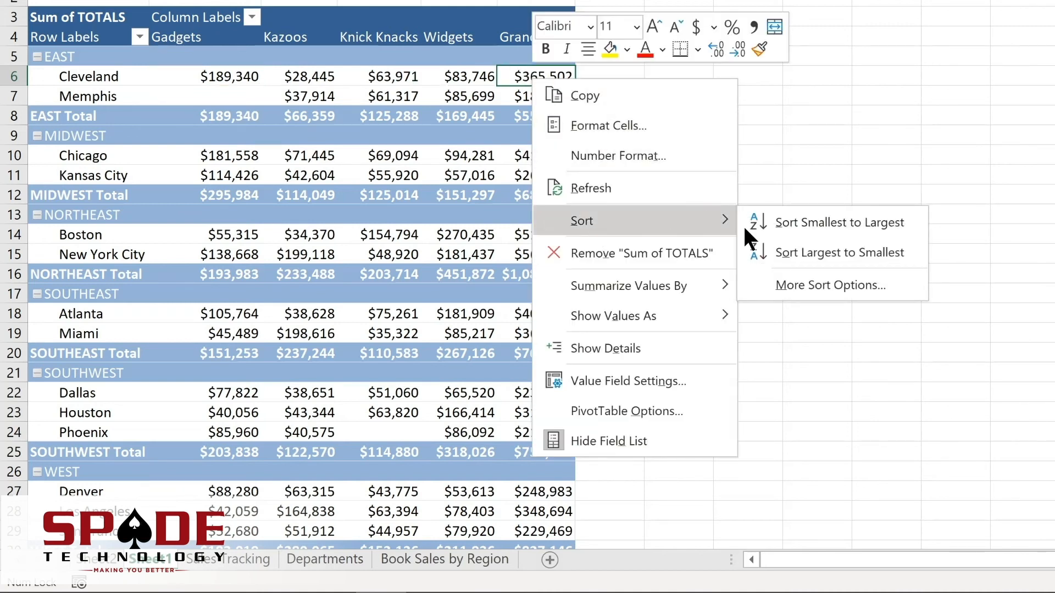
left_click(800, 222)
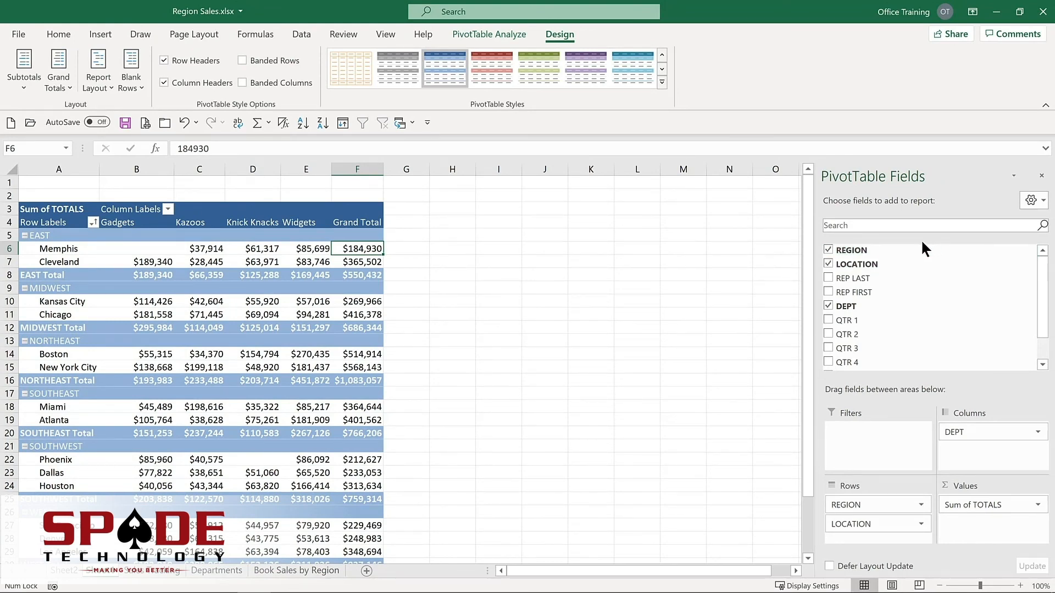
Move the REGION field out of the PivotTable rows and make it a report filter
left_click(829, 251)
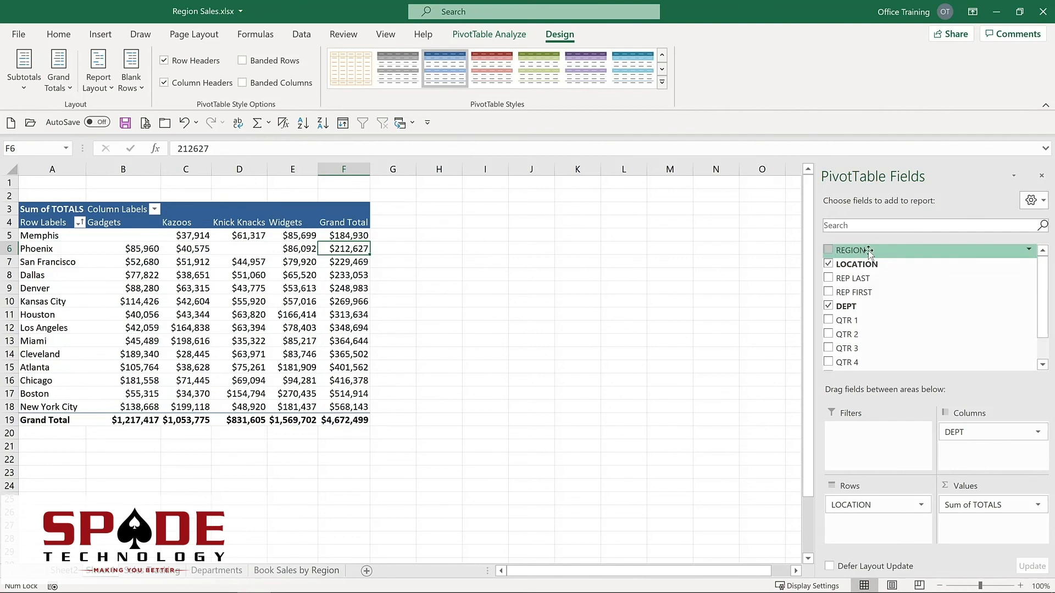
left_click_drag(869, 251, 856, 443)
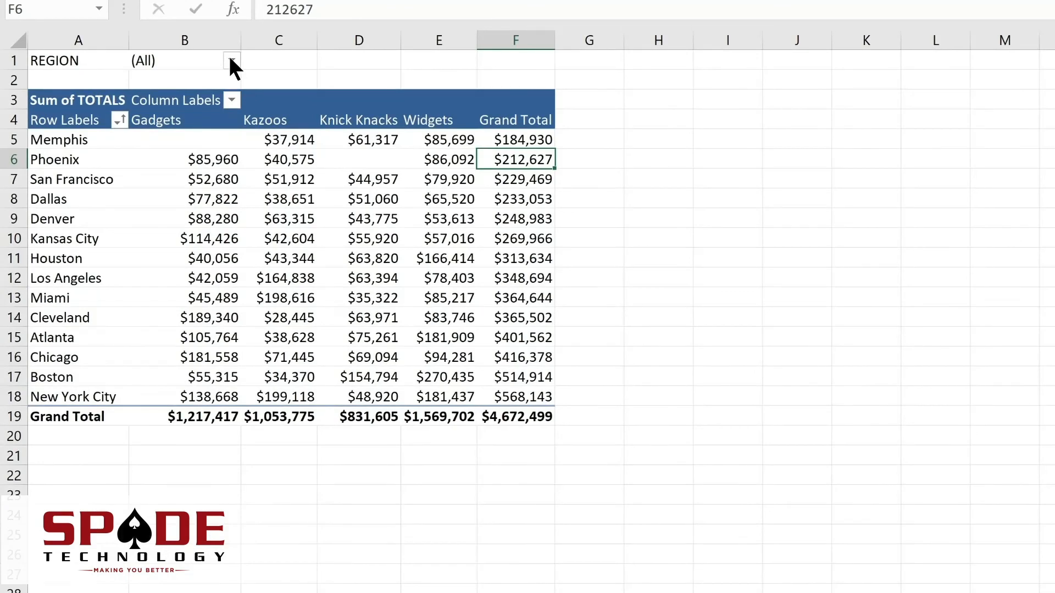
Restrict the PivotTable to the MIDWEST region with the REGION report filter
left_click(232, 62)
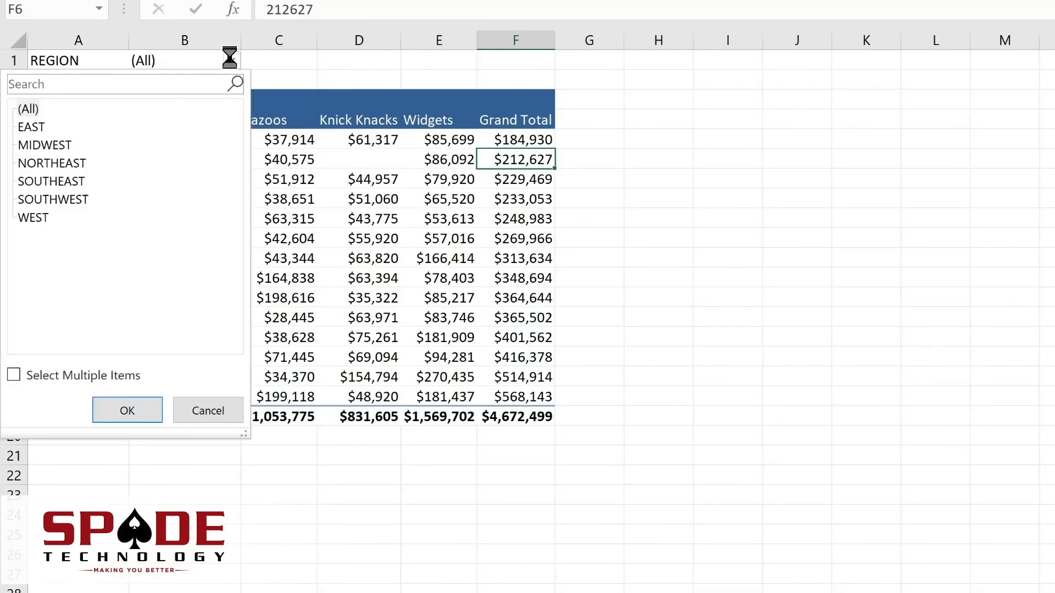
left_click(58, 145)
left_click(130, 412)
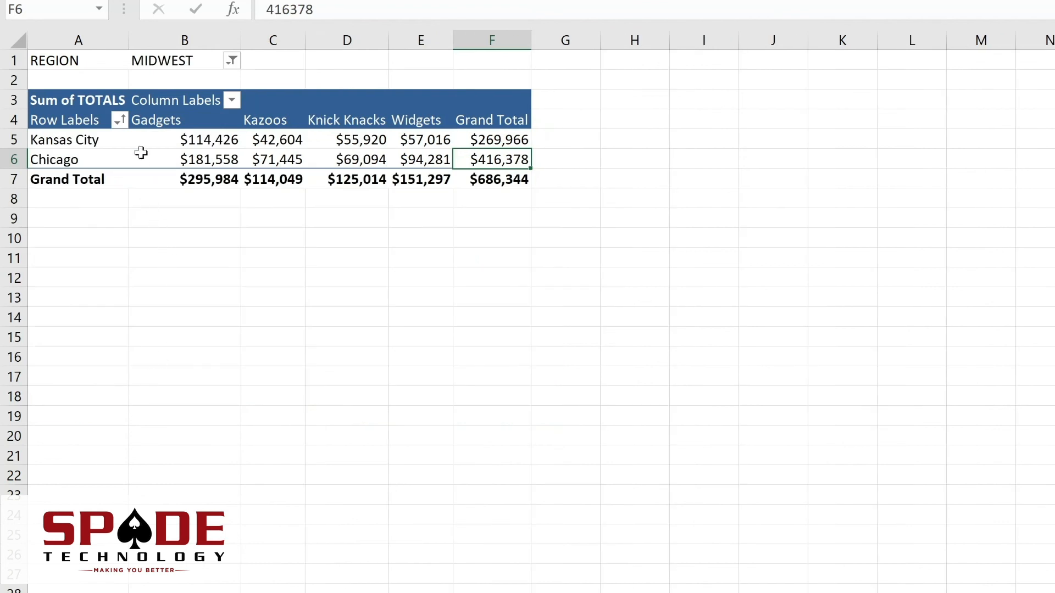
Reset the REGION report filter to (All)
left_click(232, 61)
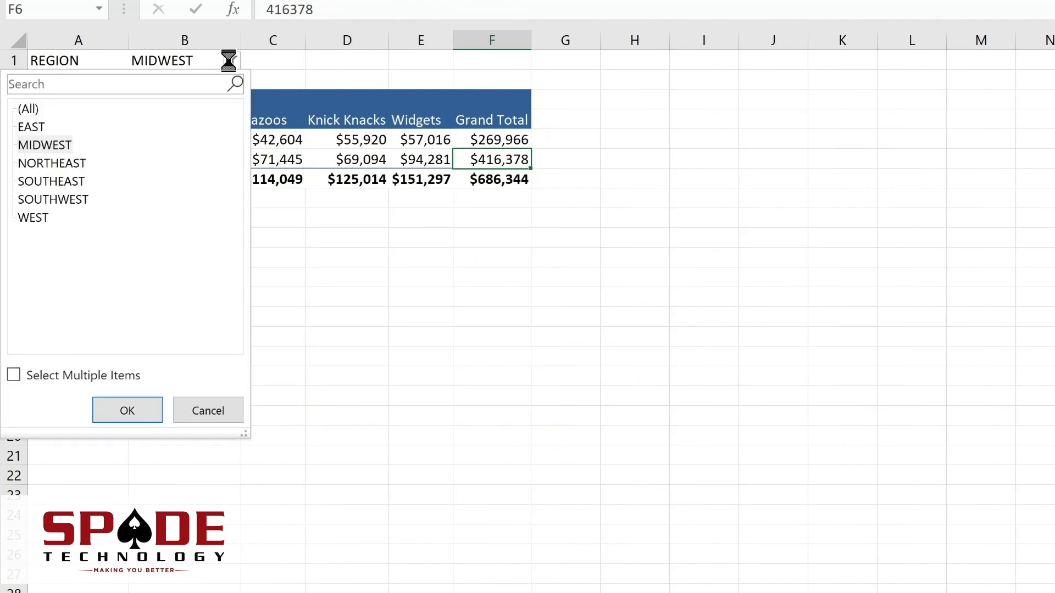
left_click(38, 108)
left_click(116, 417)
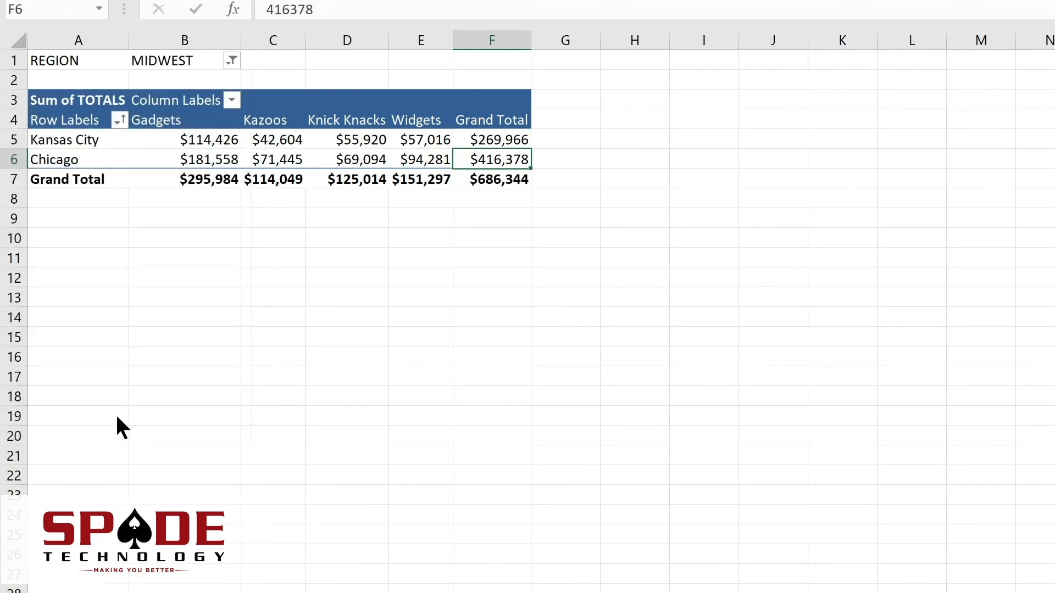